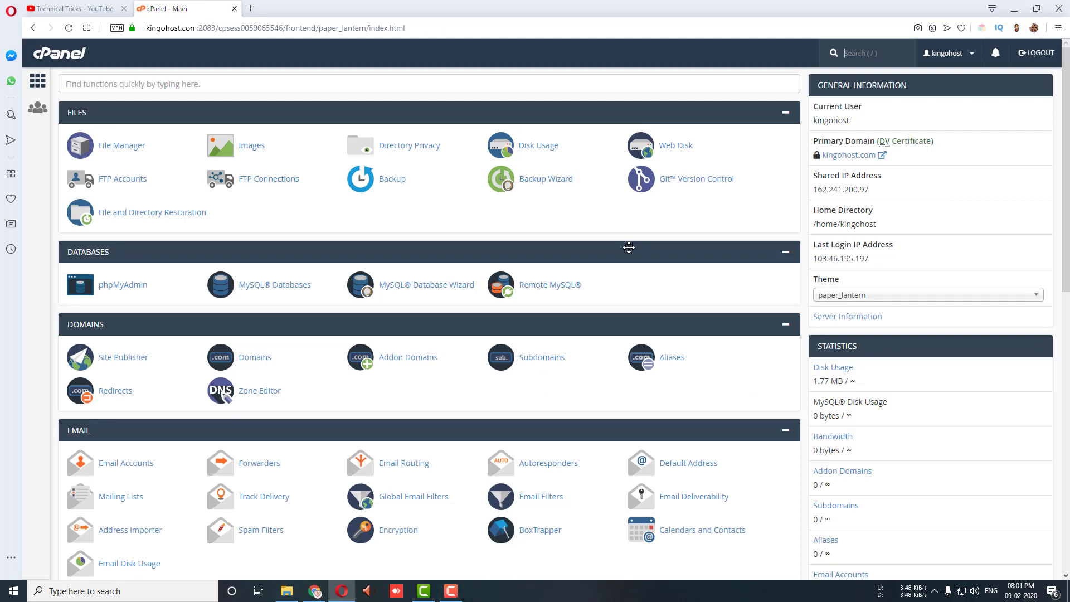
# Step: Search functions for 'site so' and open the WHMCS installer under Site Software
pyautogui.click(168, 84)
pyautogui.write('s')
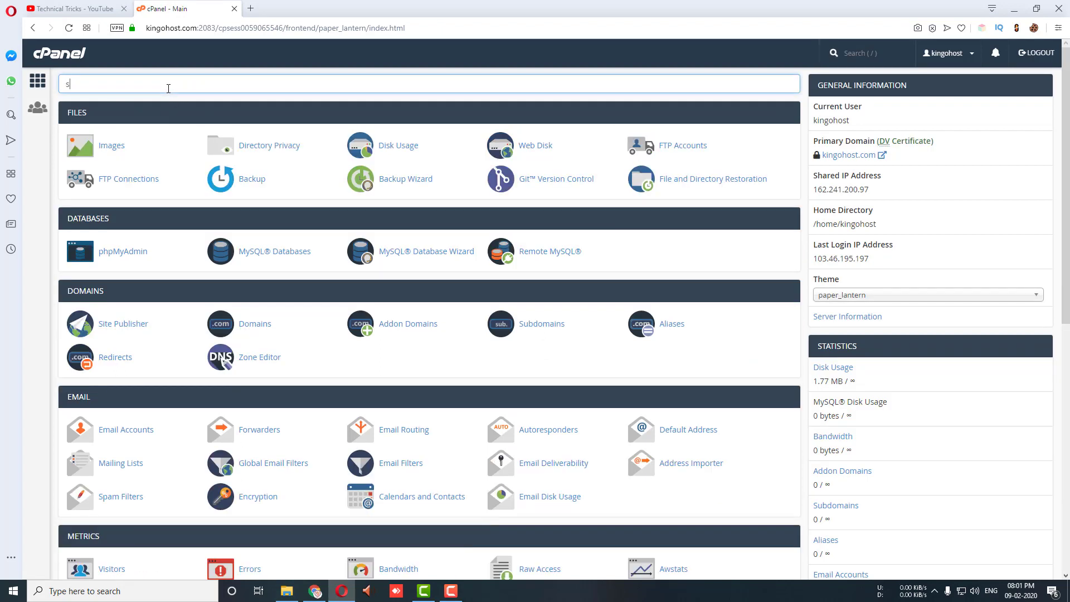
pyautogui.write('ite so')
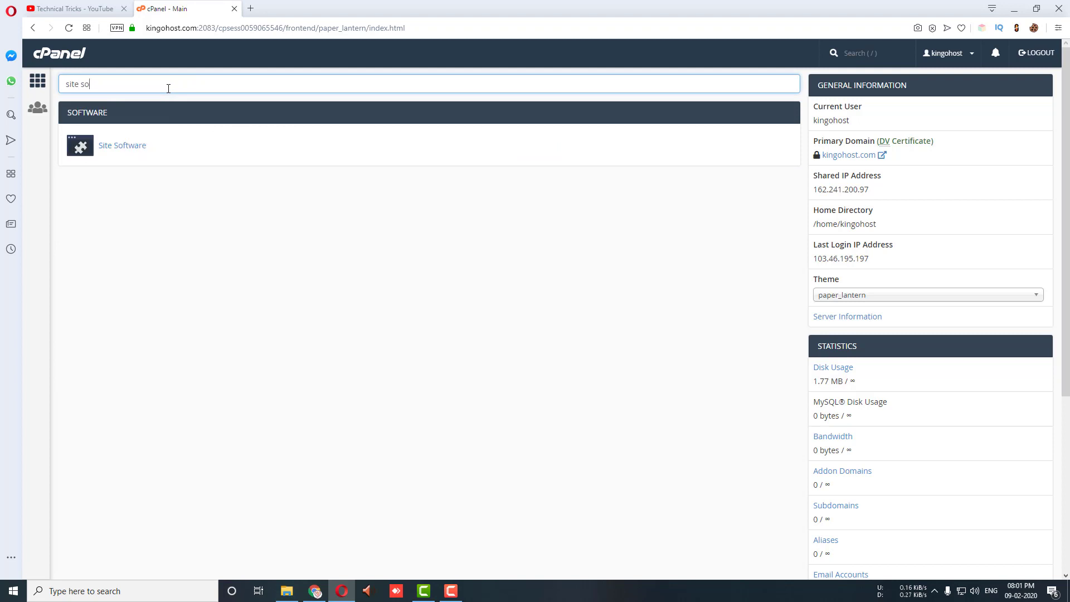
pyautogui.click(107, 148)
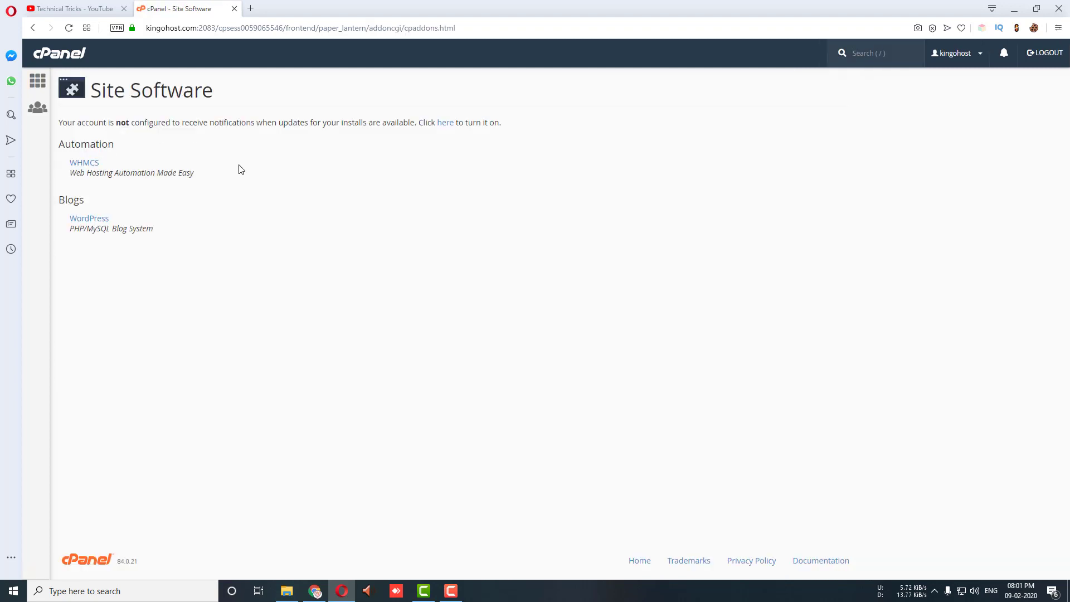
pyautogui.click(81, 164)
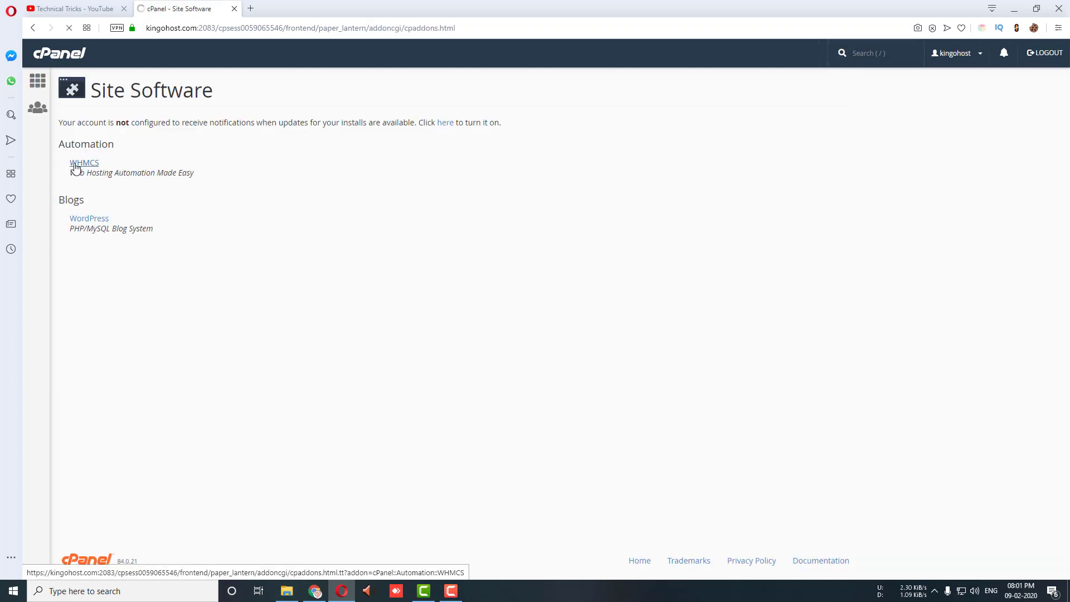
pyautogui.scroll(-2, 178, 300)
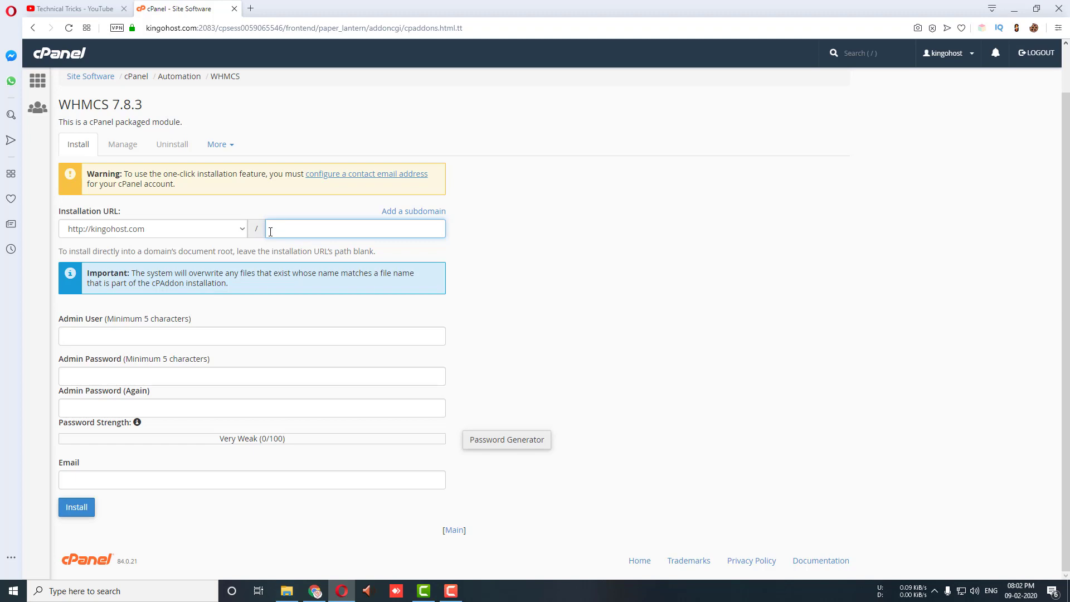
pyautogui.doubleClick(61, 212)
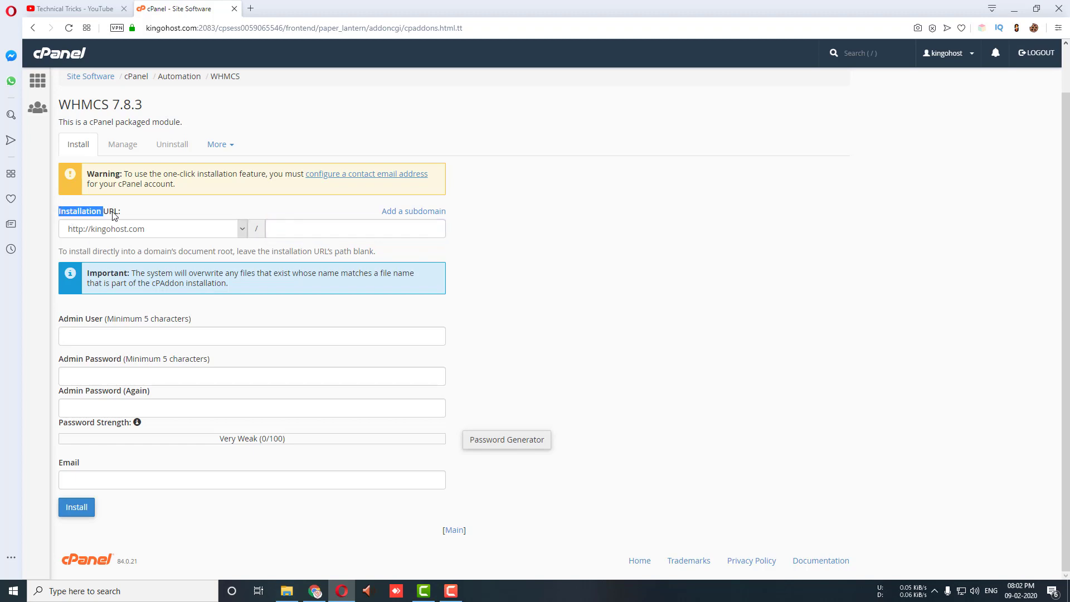
pyautogui.moveTo(114, 215); pyautogui.dragTo(126, 214)
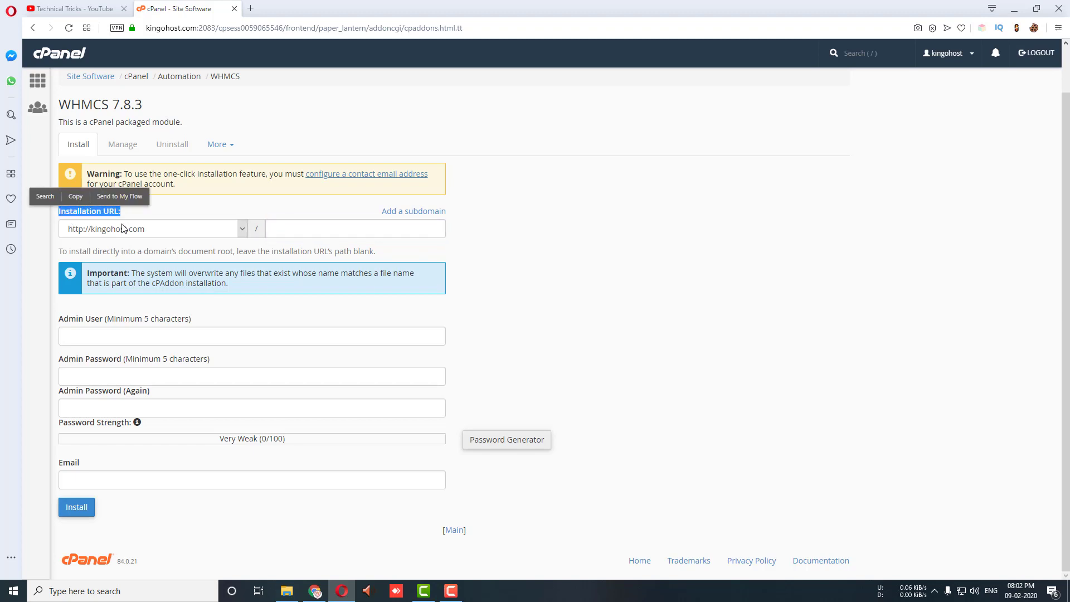
pyautogui.click(149, 231)
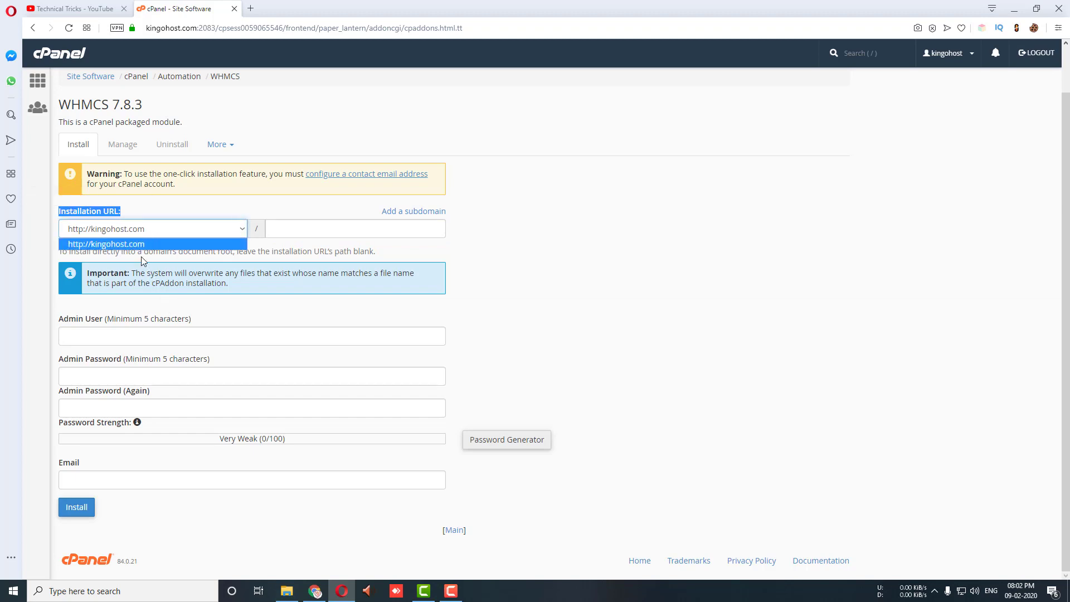
pyautogui.click(141, 256)
pyautogui.doubleClick(182, 252)
pyautogui.click(301, 233)
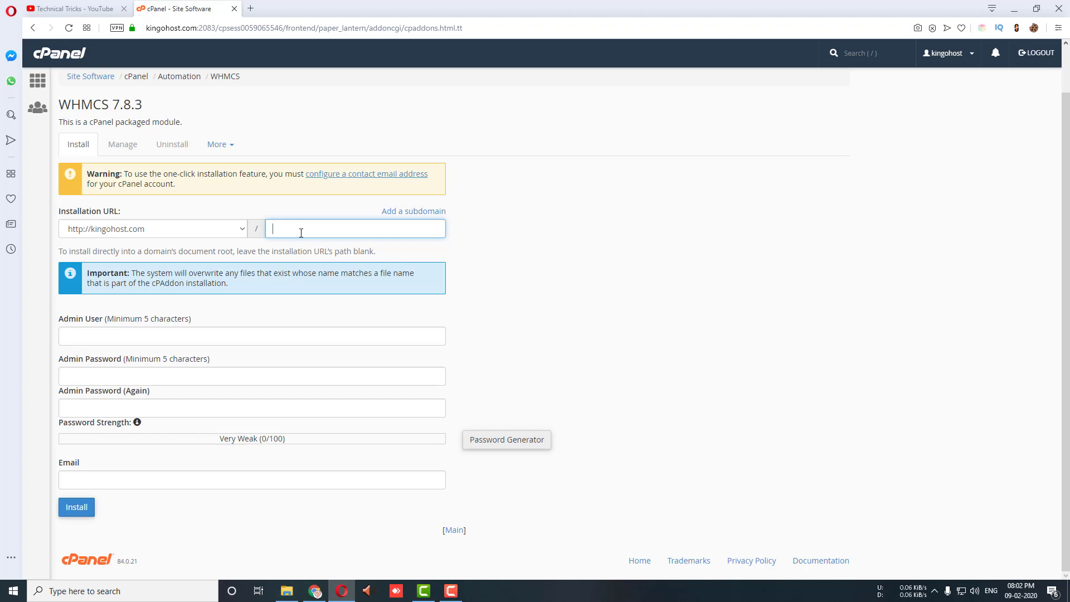
pyautogui.write('billing')
pyautogui.moveTo(301, 233); pyautogui.dragTo(242, 233)
pyautogui.press('BackSpace')
pyautogui.click(88, 335)
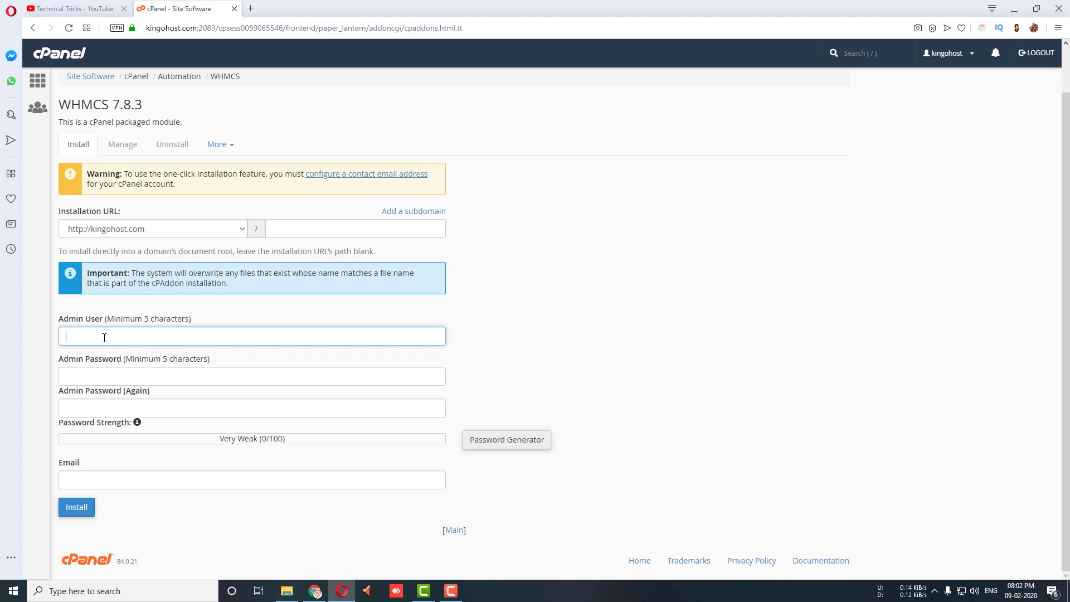
# Step: Enter 'admin' as the Admin User and type a new admin password
pyautogui.write('admin')
pyautogui.click(101, 376)
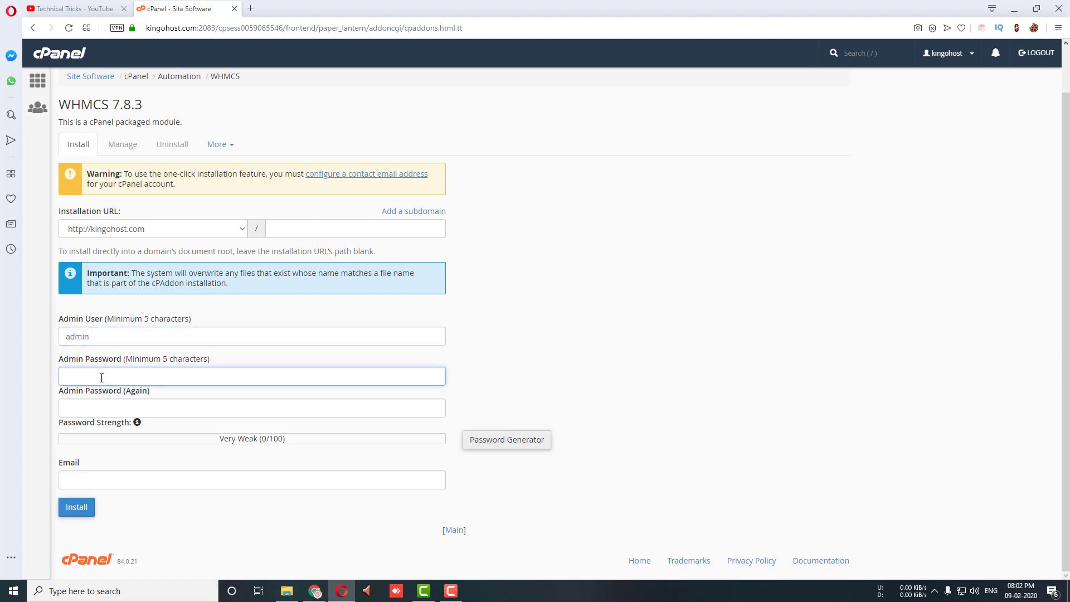
pyautogui.write('1234')
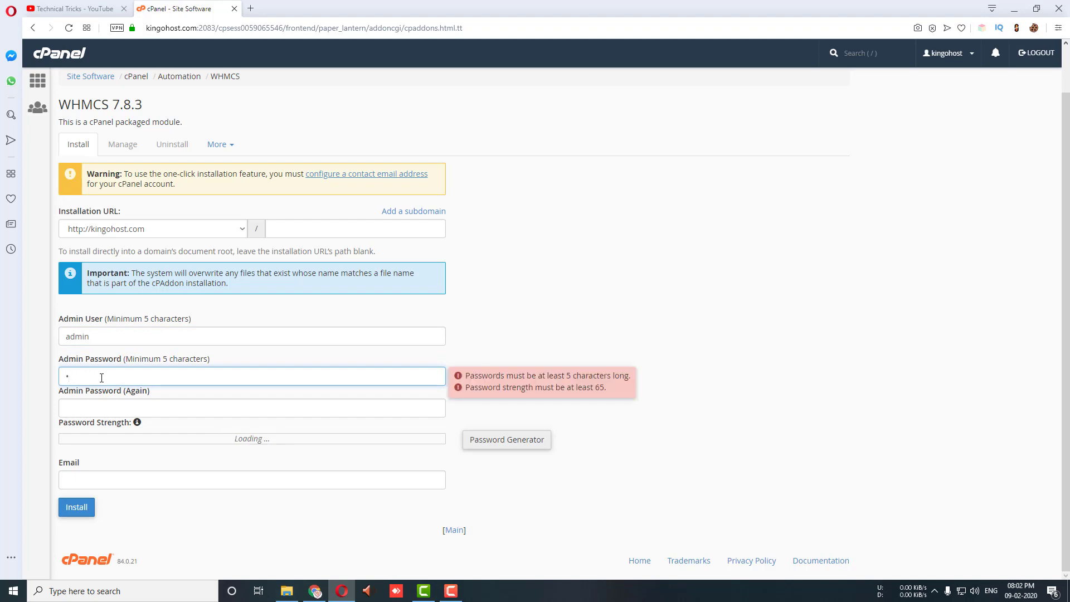
pyautogui.write('5678910')
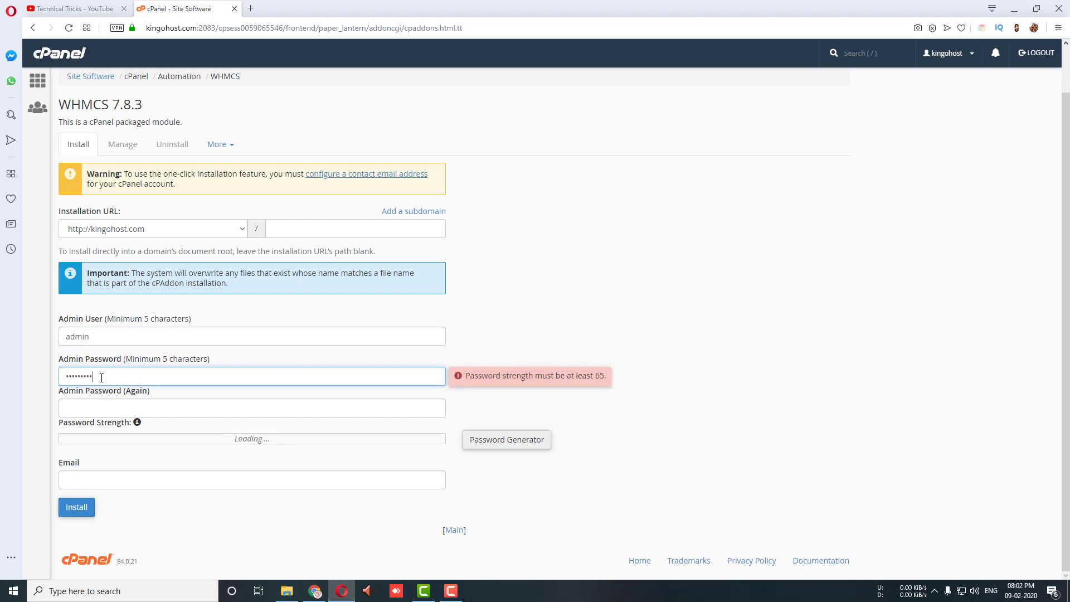
pyautogui.click(88, 407)
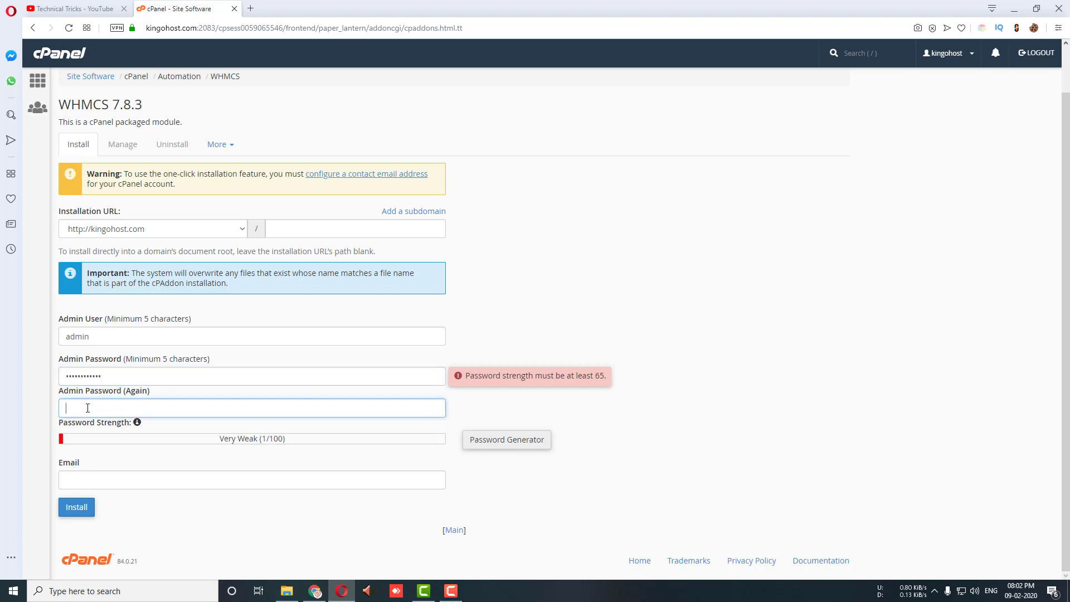
pyautogui.moveTo(114, 376); pyautogui.dragTo(5, 376)
pyautogui.press('BackSpace')
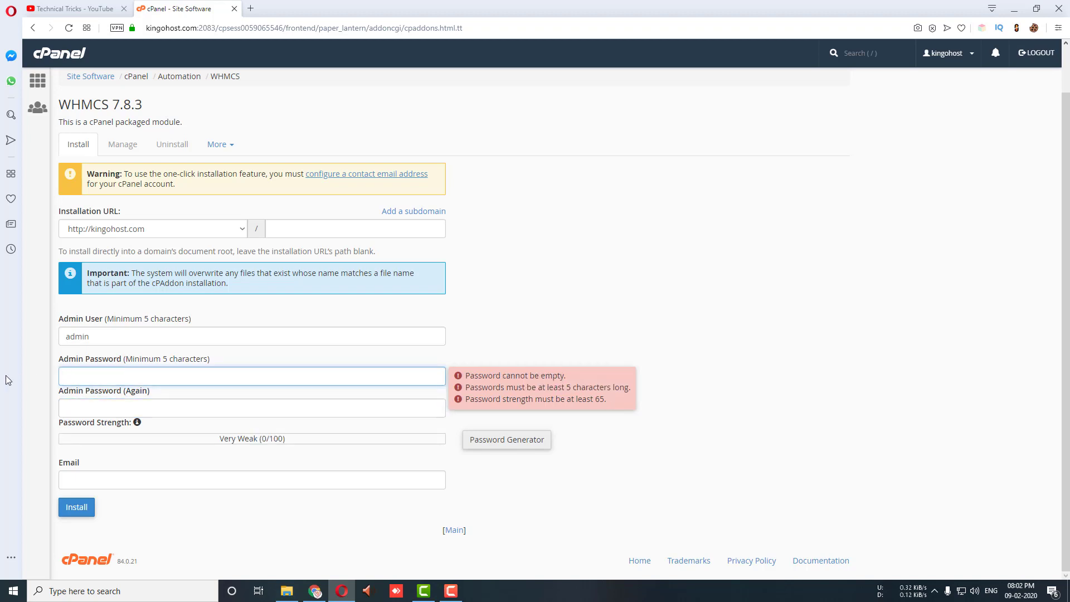
pyautogui.write('admin')
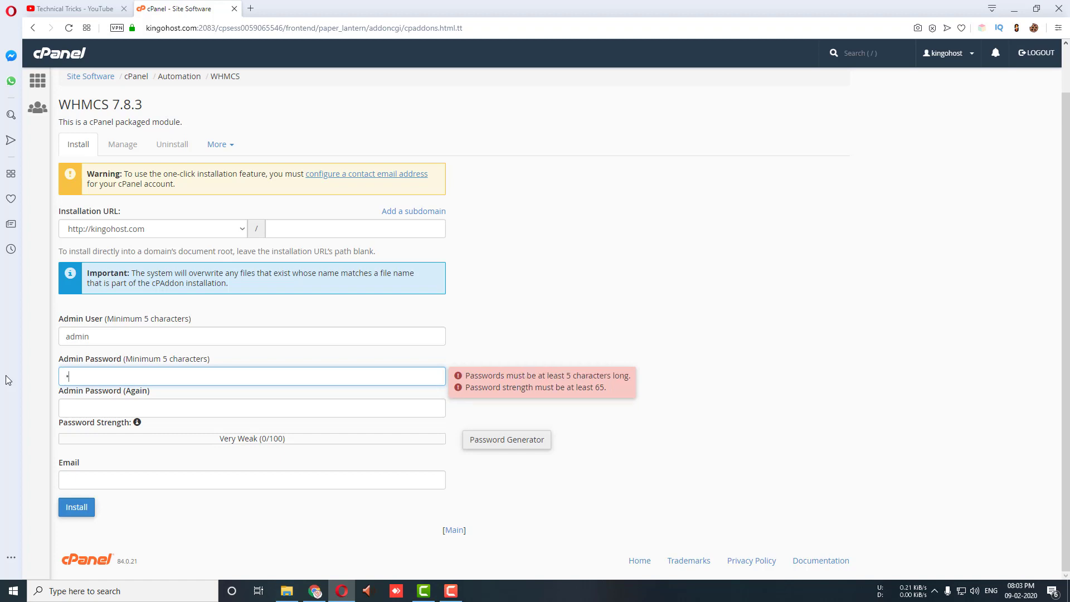
pyautogui.write('@1234')
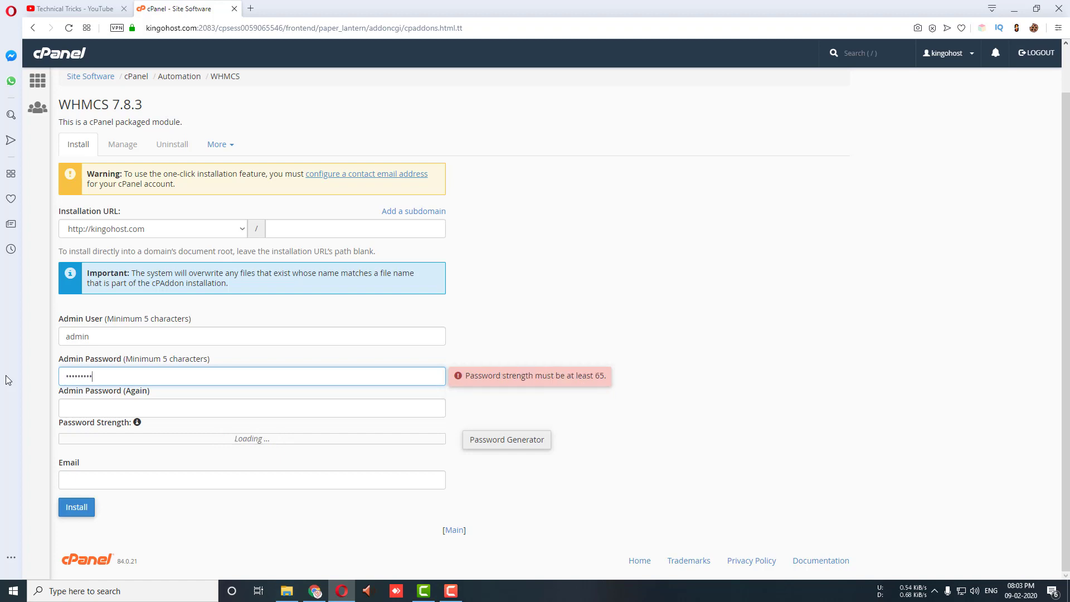
# Step: Retype the password confirmation until it matches, then enter the admin e-mail address
pyautogui.click(86, 410)
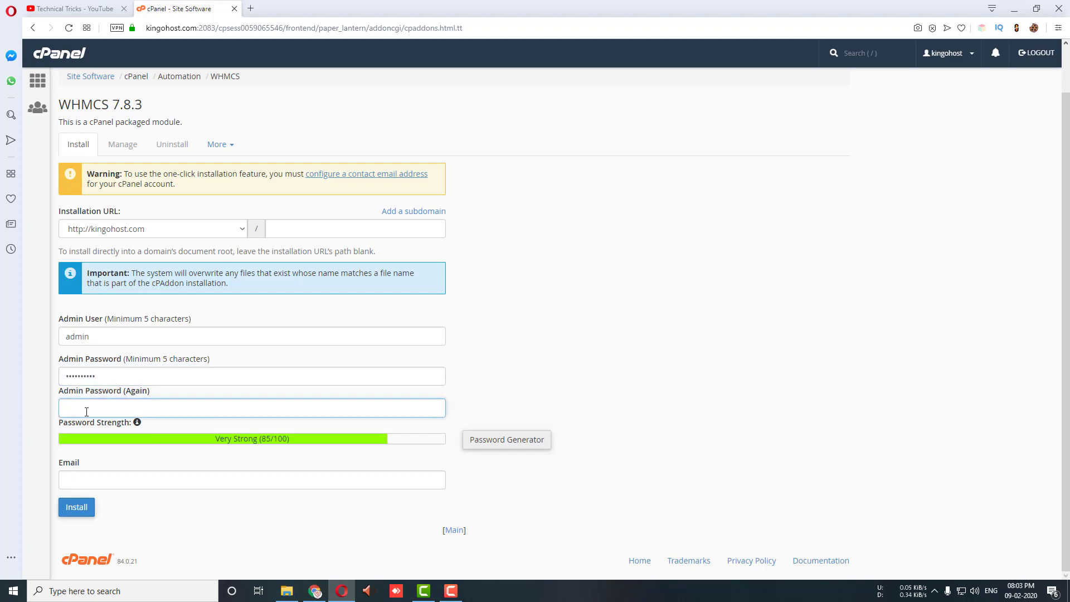
pyautogui.write('admin')
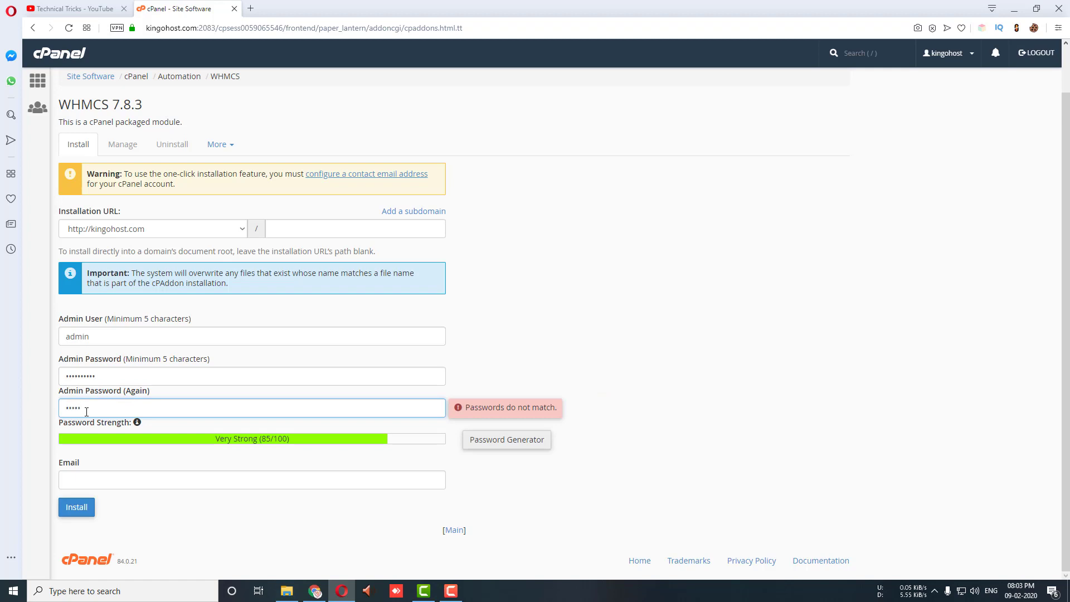
pyautogui.write('@123')
pyautogui.click(78, 432)
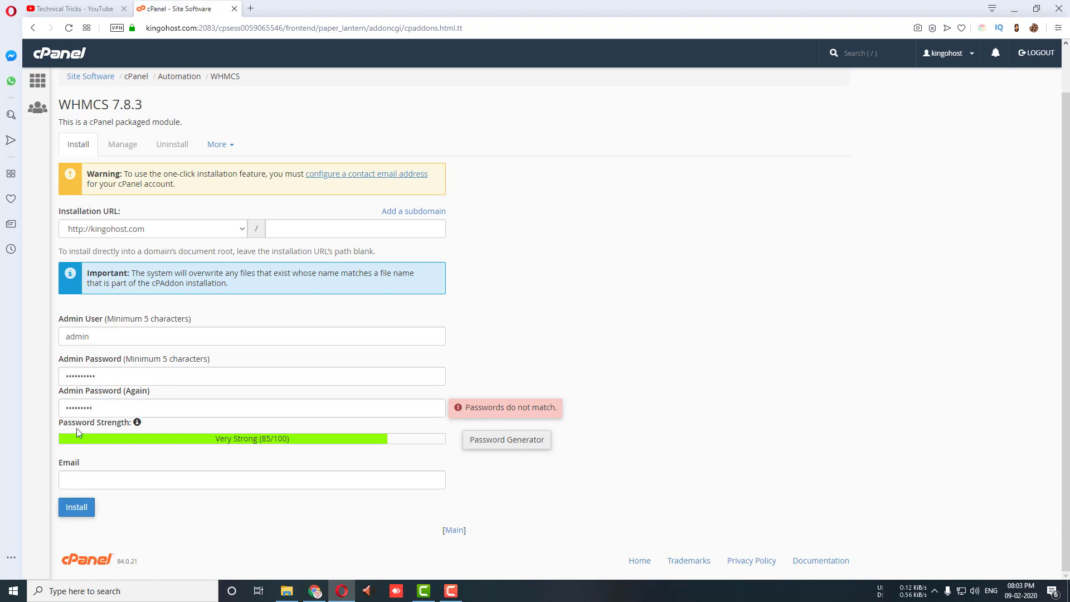
pyautogui.moveTo(94, 407); pyautogui.dragTo(44, 400)
pyautogui.press('BackSpace')
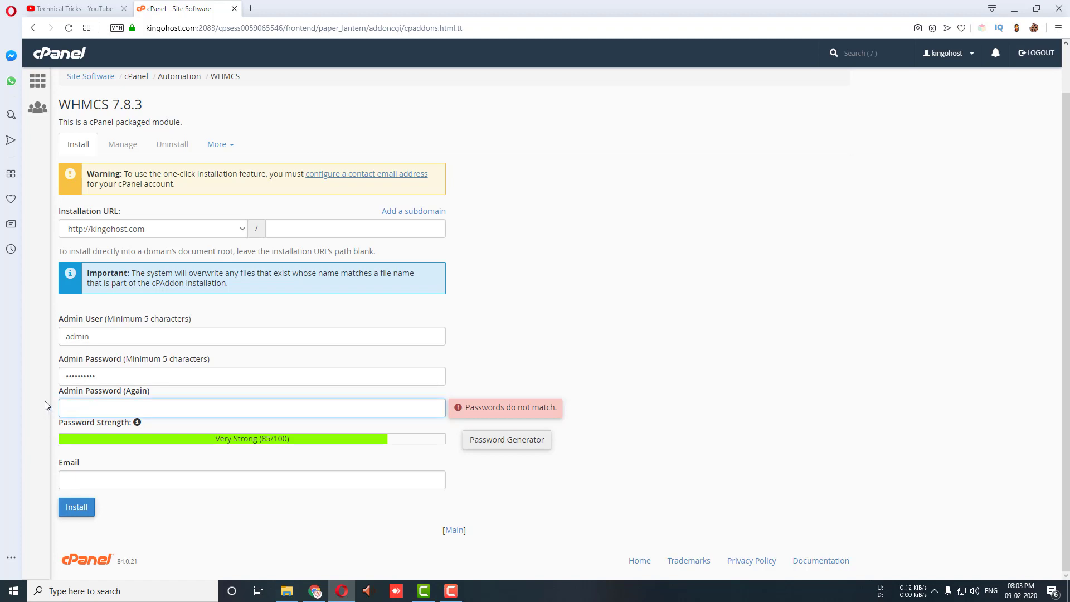
pyautogui.write('••••••••••')
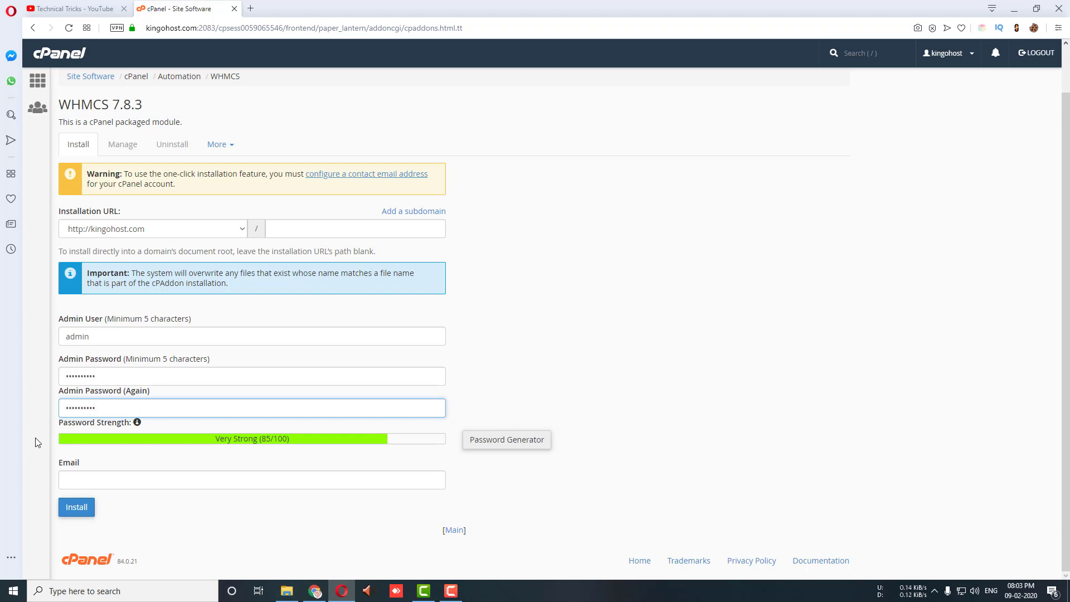
pyautogui.click(126, 485)
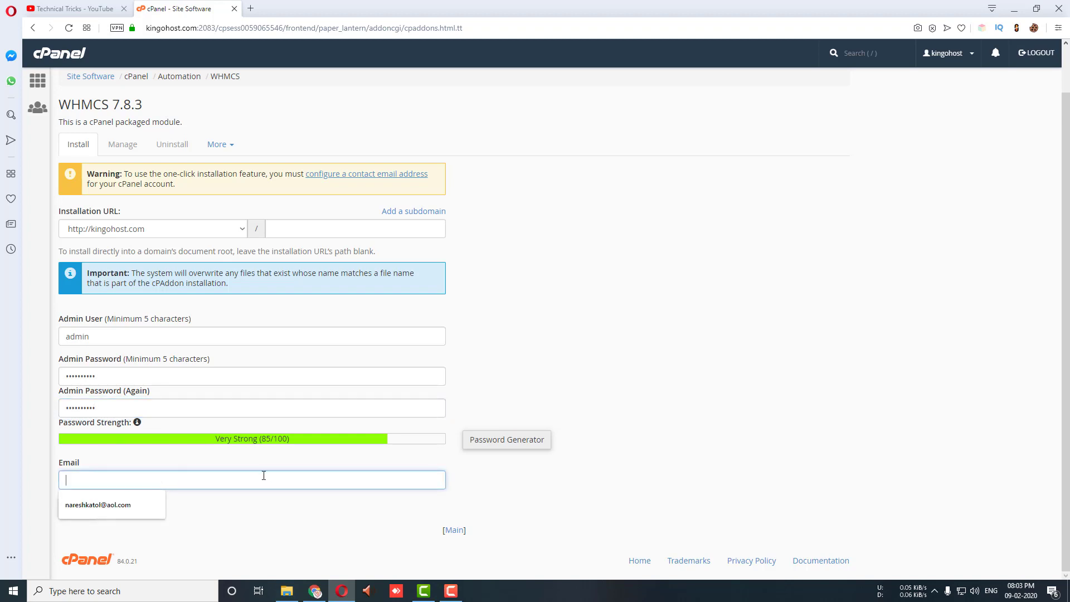
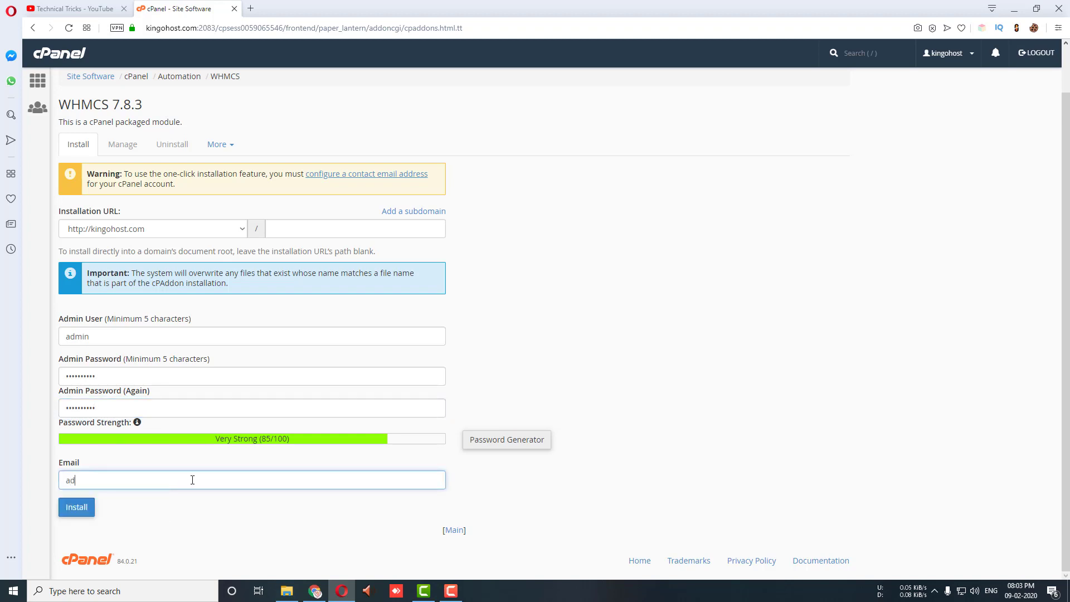
# Step: Run the WHMCS installation and open its admin login link in a new tab
pyautogui.click(77, 509)
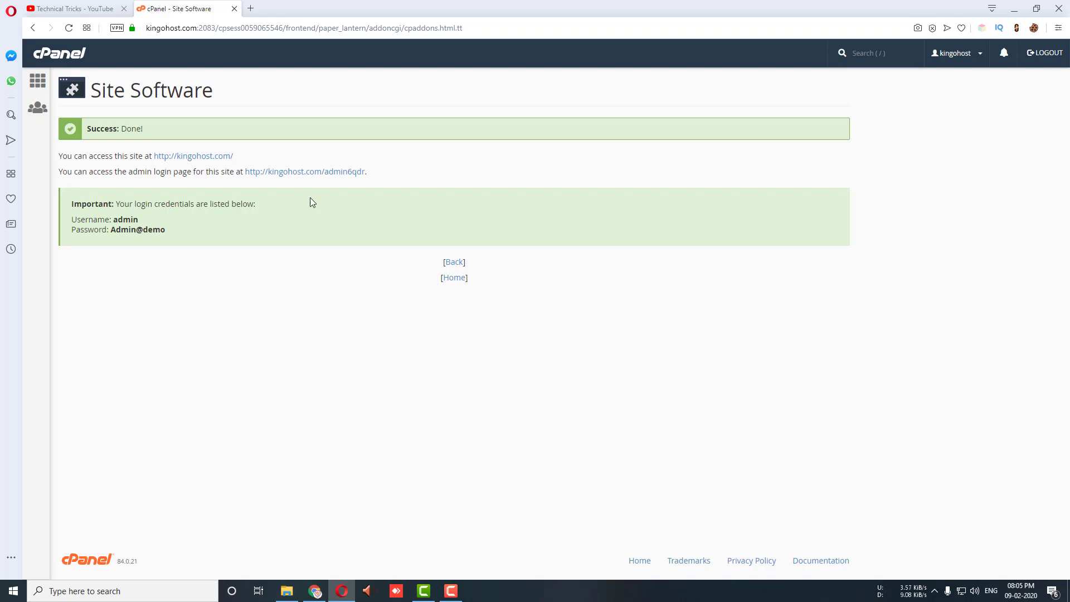
pyautogui.rightClick(315, 176)
pyautogui.click(318, 182)
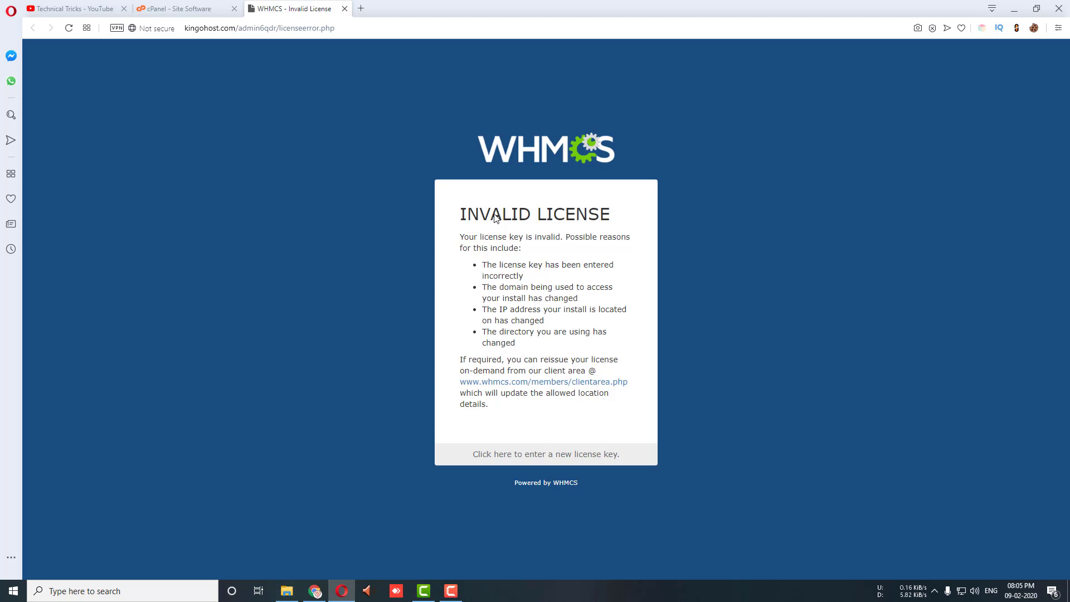
# Step: On the Update License Key form, paste the admin username copied from cPanel's success page
pyautogui.click(528, 457)
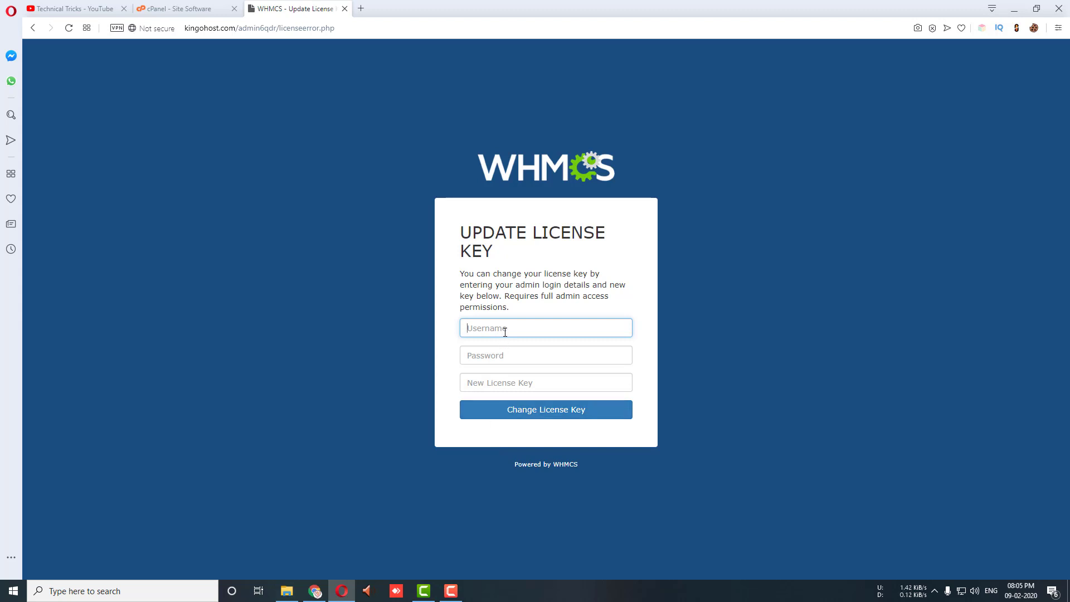
pyautogui.click(501, 382)
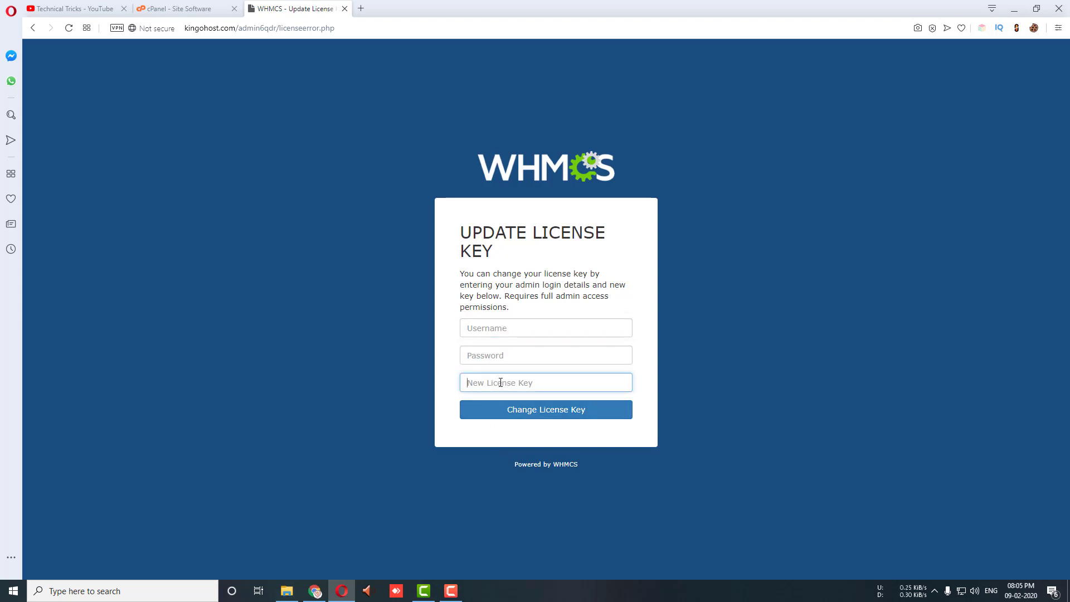
pyautogui.click(178, 8)
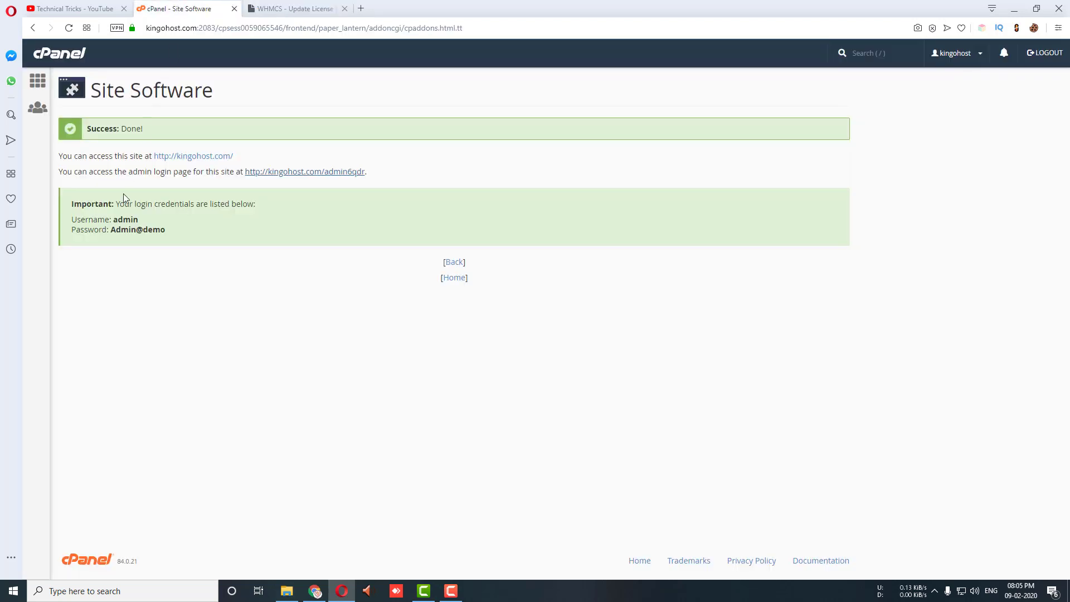
pyautogui.doubleClick(126, 219)
pyautogui.rightClick(126, 219)
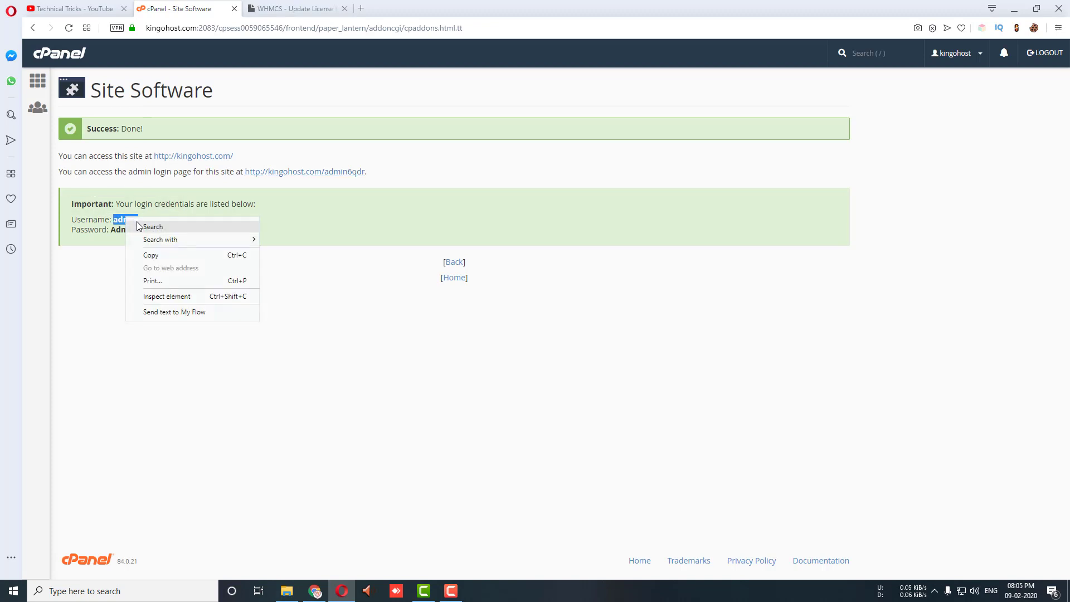
pyautogui.click(154, 254)
pyautogui.click(296, 9)
pyautogui.click(507, 328)
pyautogui.hotkey('ctrl', 'v')
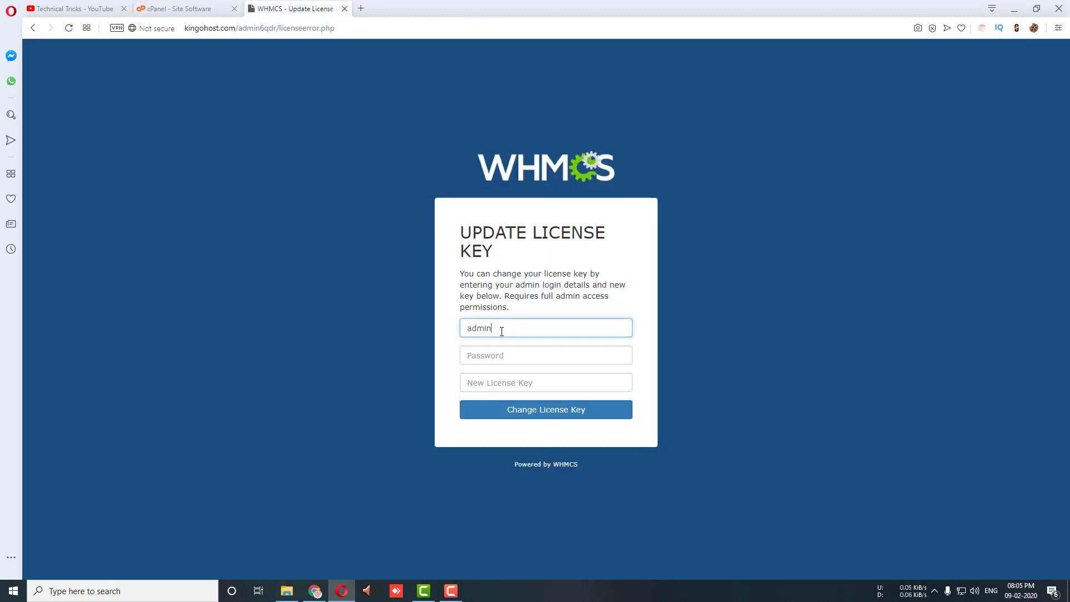
# Step: Copy the listed admin password from cPanel and paste it into the form's password field
pyautogui.click(175, 8)
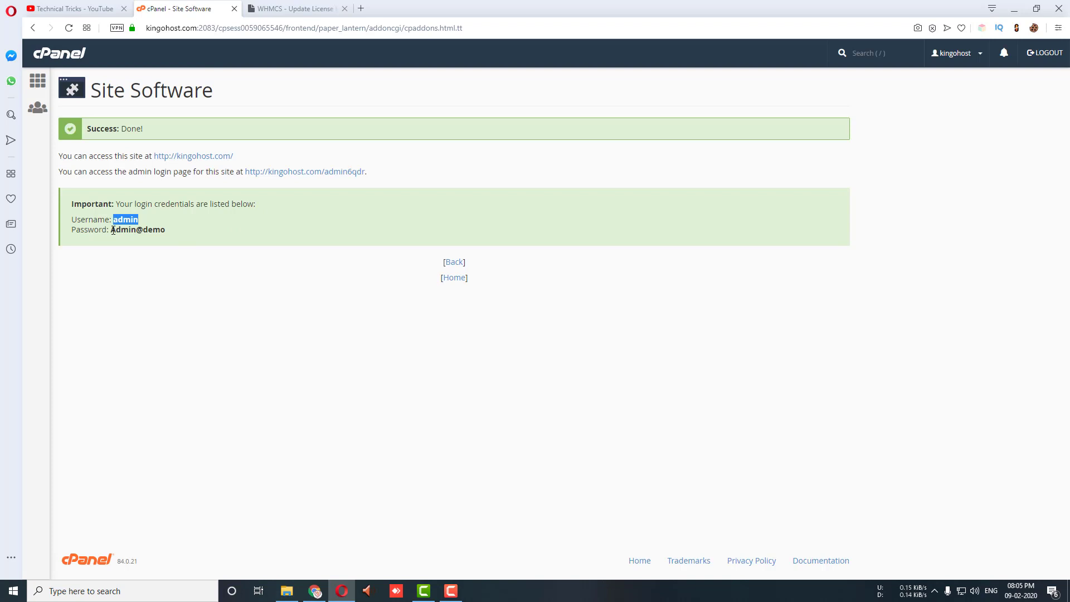
pyautogui.moveTo(111, 229); pyautogui.dragTo(170, 232)
pyautogui.rightClick(160, 238)
pyautogui.click(188, 272)
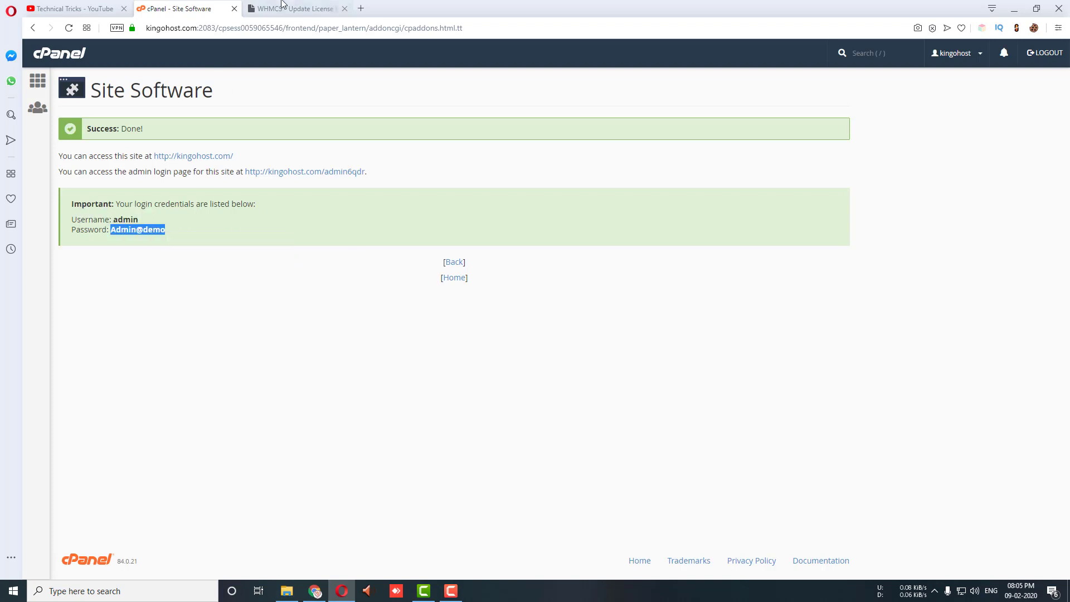
pyautogui.click(295, 8)
pyautogui.click(481, 359)
pyautogui.hotkey('ctrl', 'v')
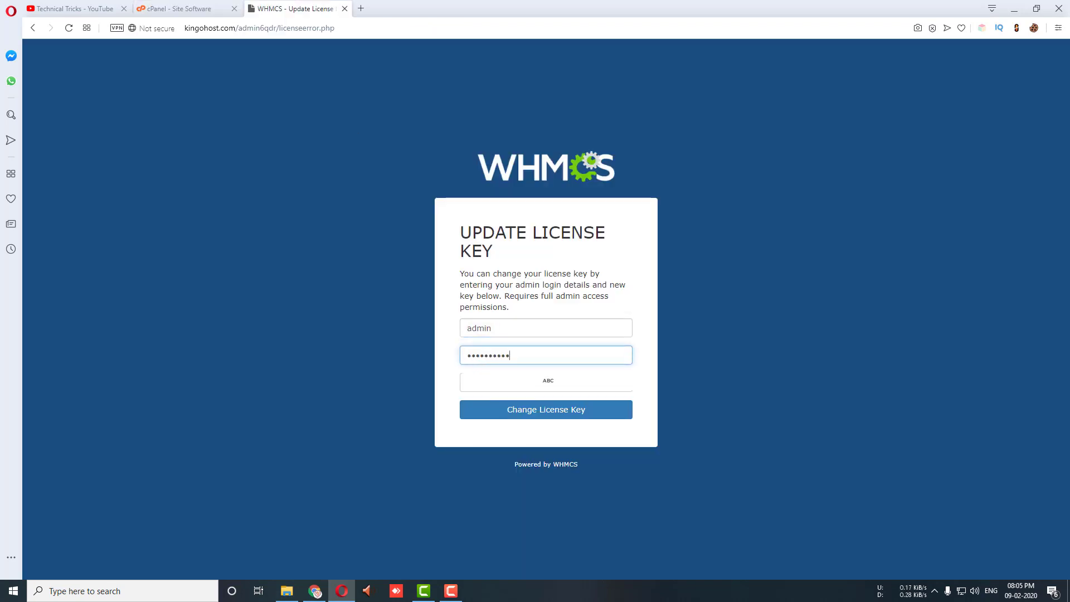
pyautogui.click(489, 385)
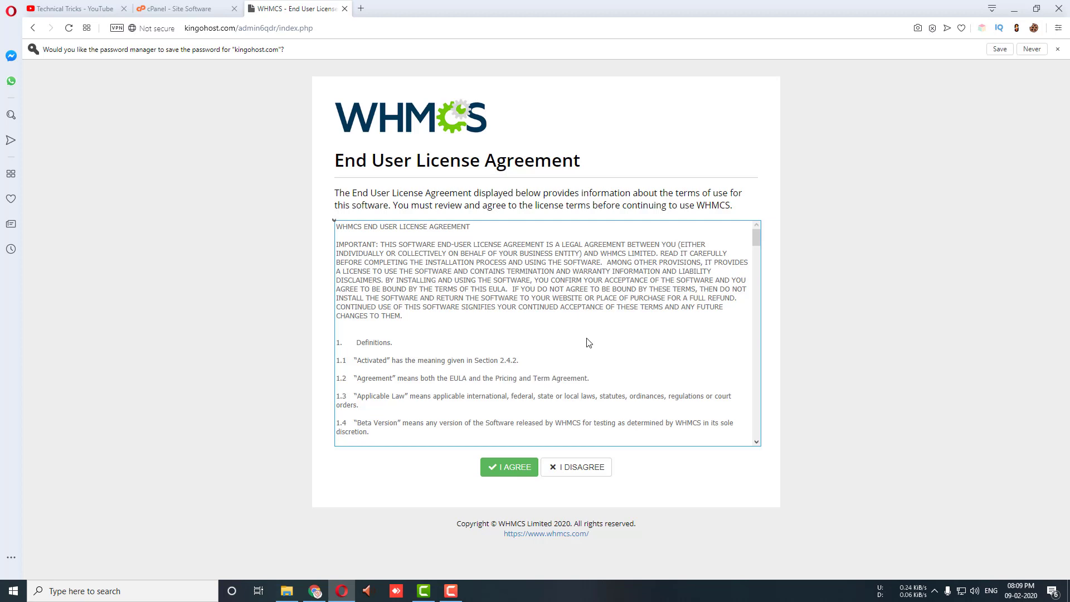
# Step: Agree to the WHMCS EULA and close the Getting Started Wizard on the dashboard
pyautogui.scroll(-5, 564, 365)
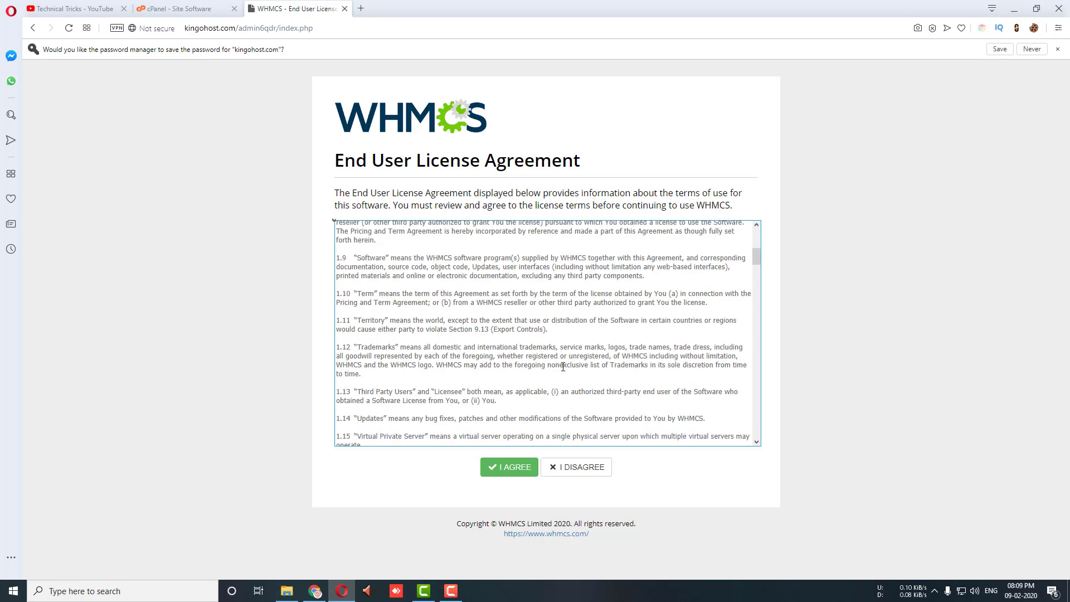
pyautogui.click(512, 470)
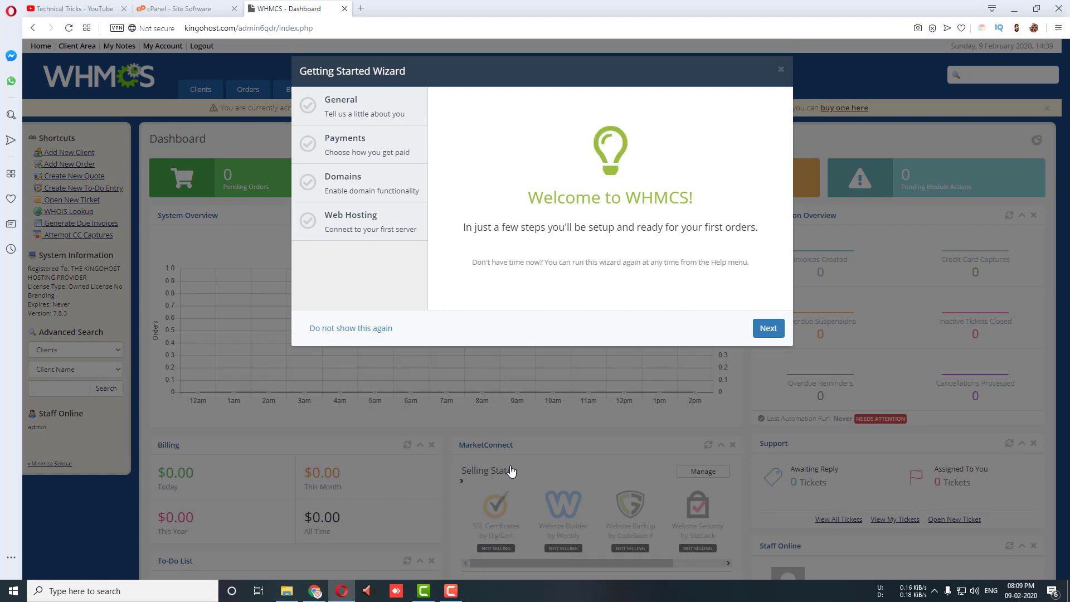
pyautogui.click(781, 73)
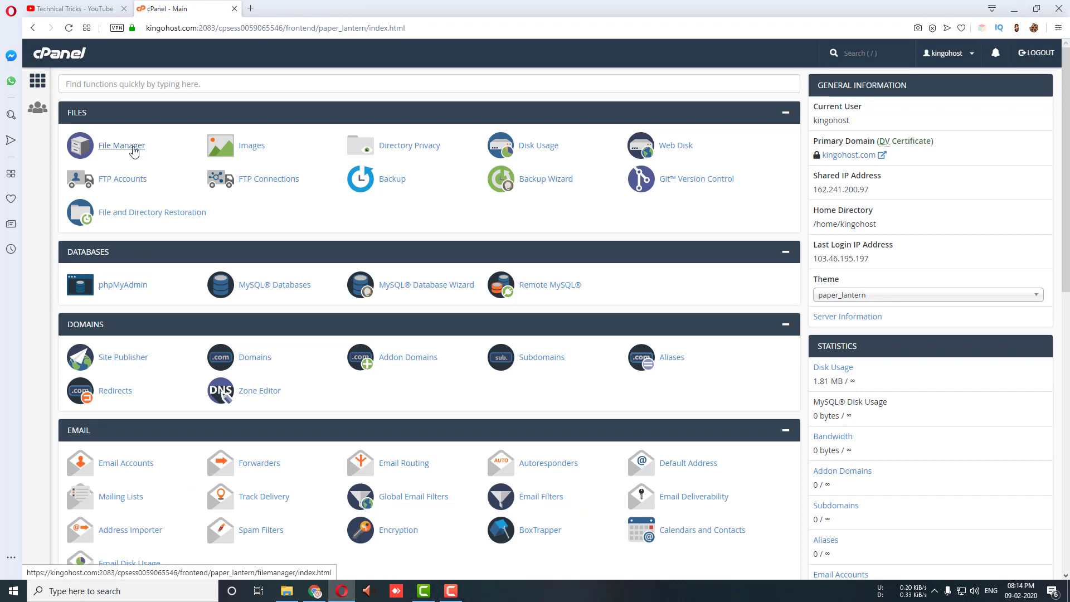
# Step: In File Manager, create a 'billing' folder inside public_html and open it
pyautogui.click(132, 148)
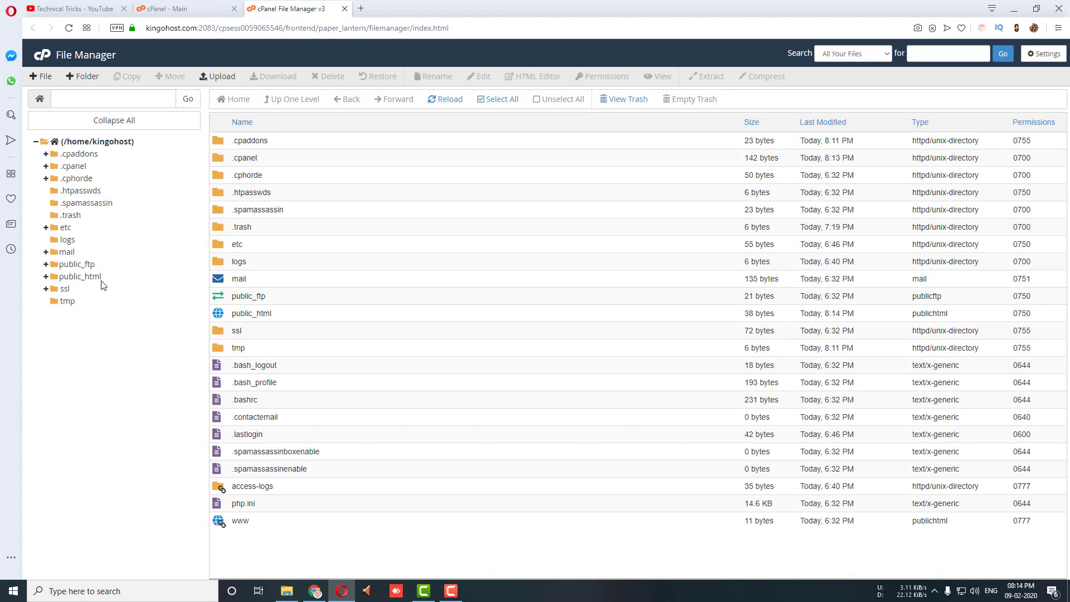
pyautogui.click(96, 277)
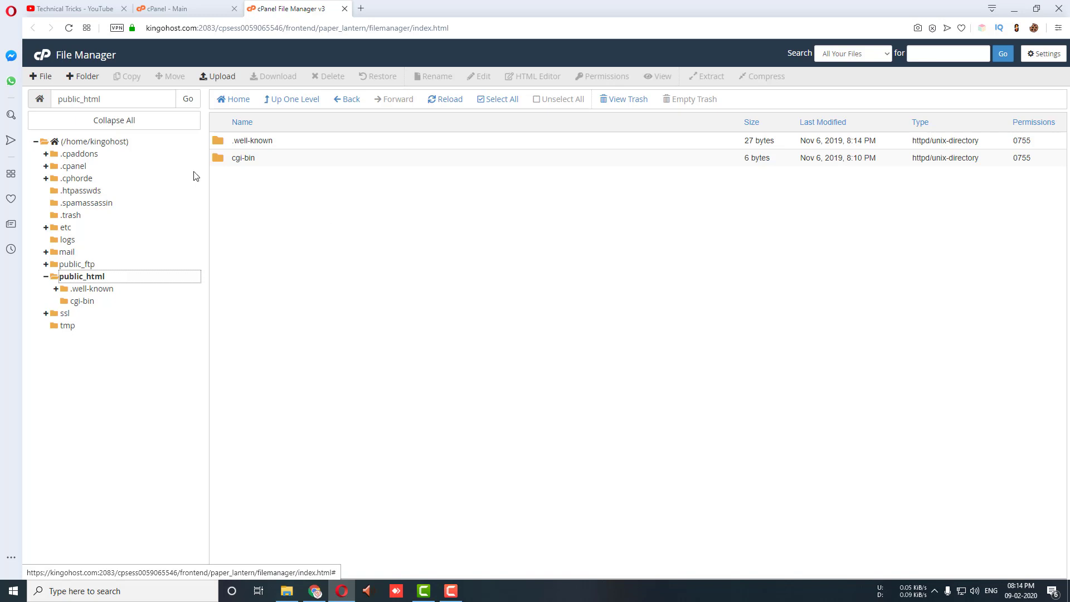
pyautogui.click(82, 78)
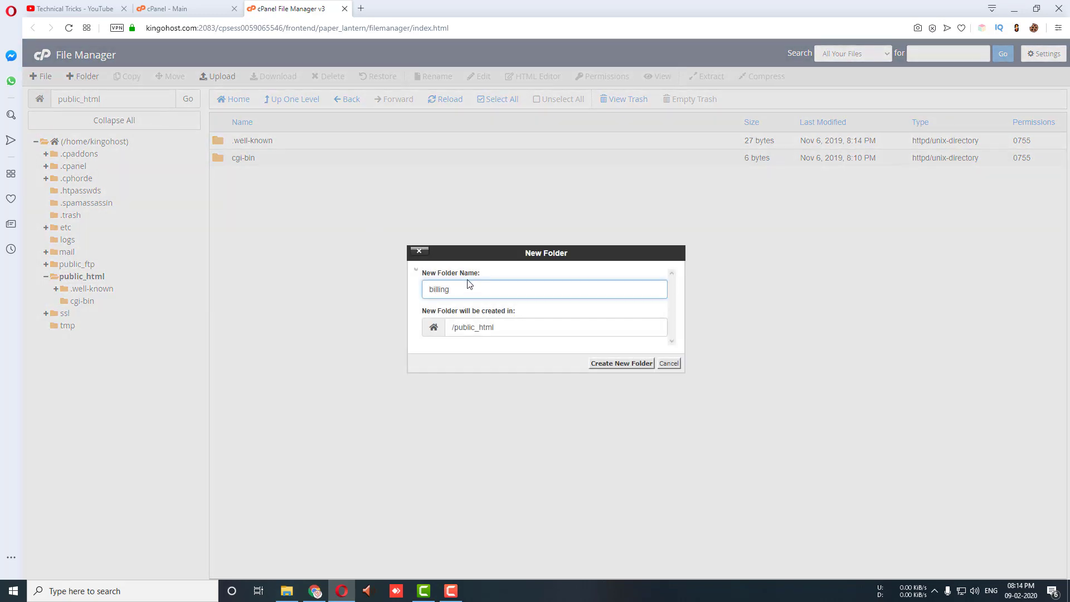
pyautogui.click(616, 365)
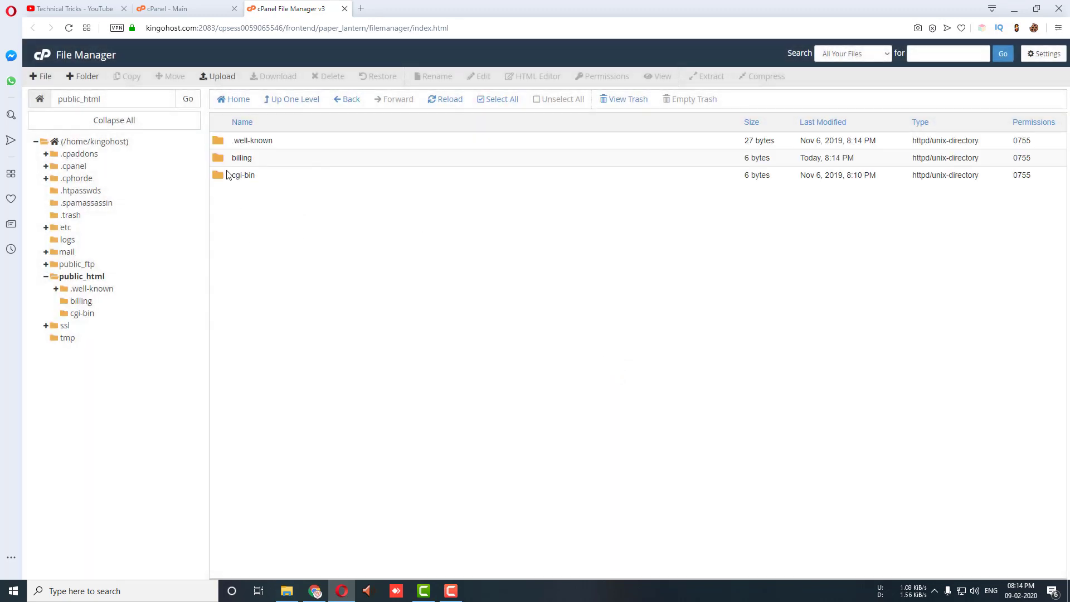
pyautogui.doubleClick(217, 159)
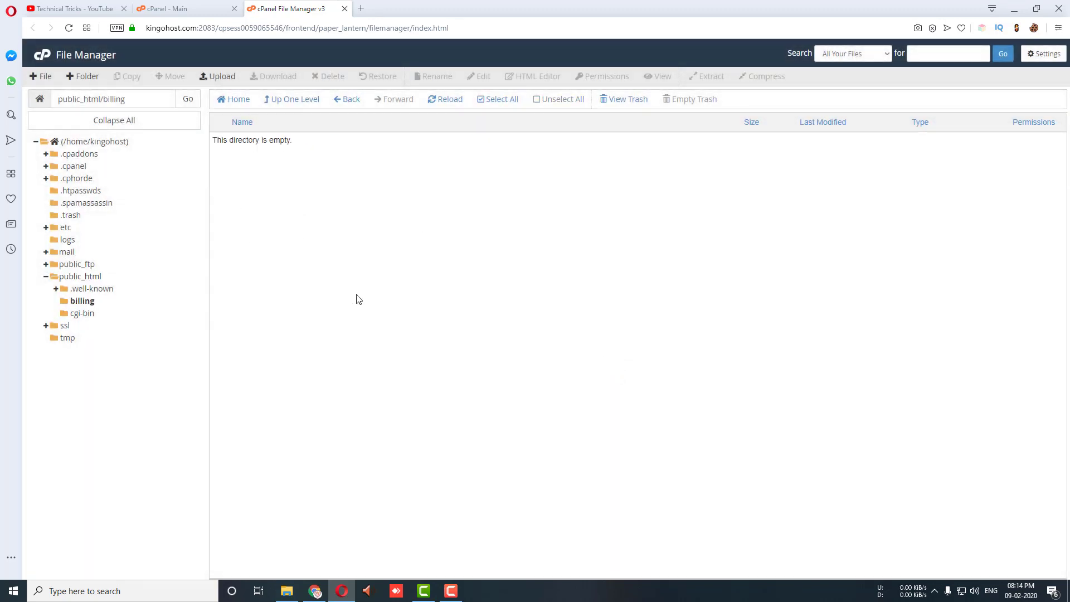
# Step: Upload whmcs-7.9.1-release.1.zip (68.9 MB) from the Desktop into the billing folder
pyautogui.click(224, 77)
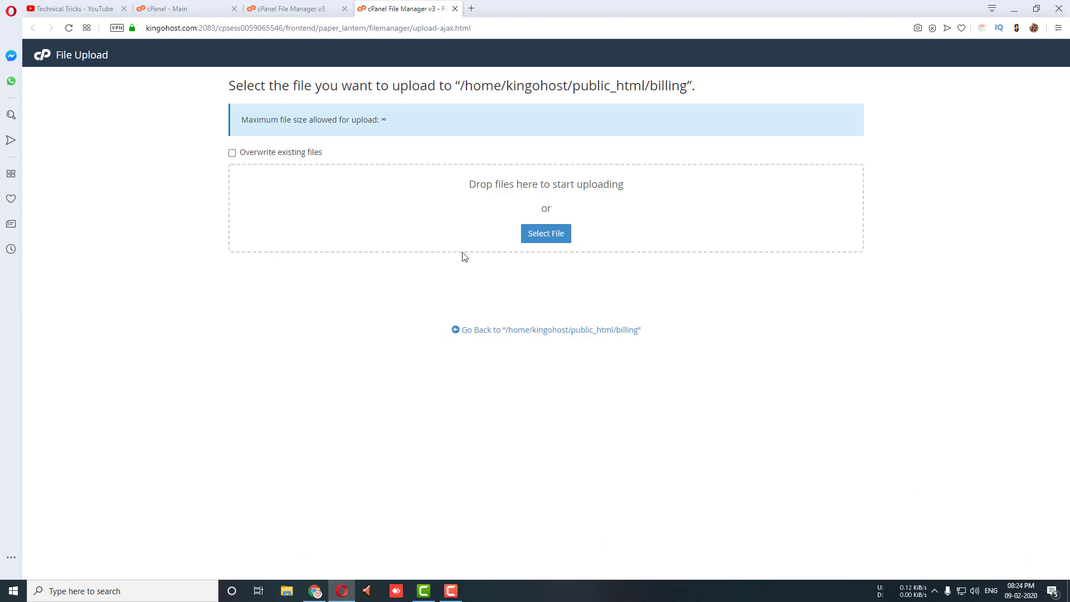
pyautogui.click(540, 237)
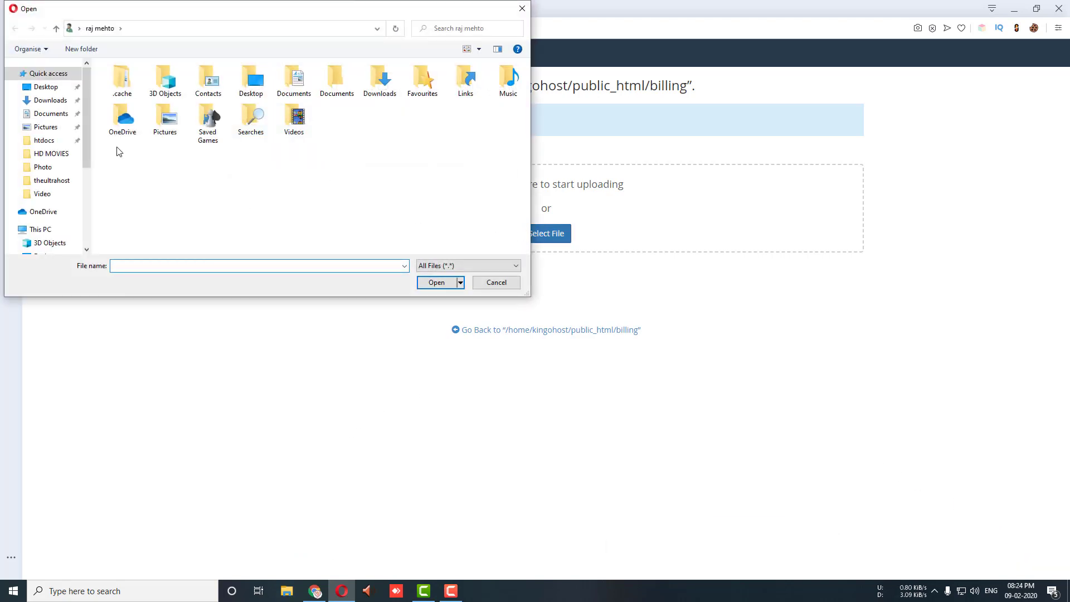
pyautogui.click(47, 88)
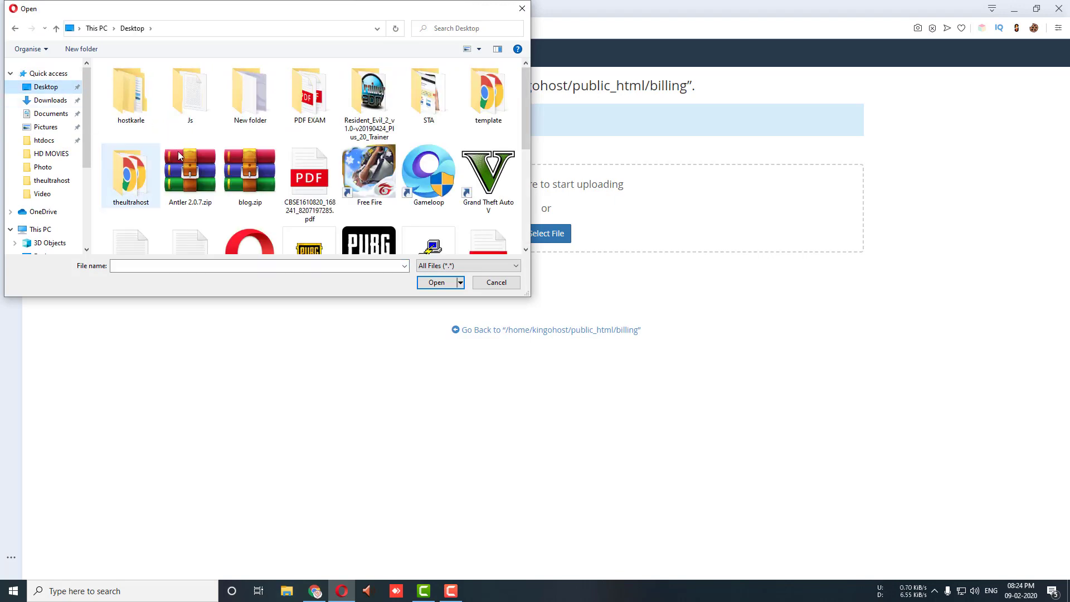
pyautogui.scroll(-3, 376, 218)
pyautogui.click(473, 155)
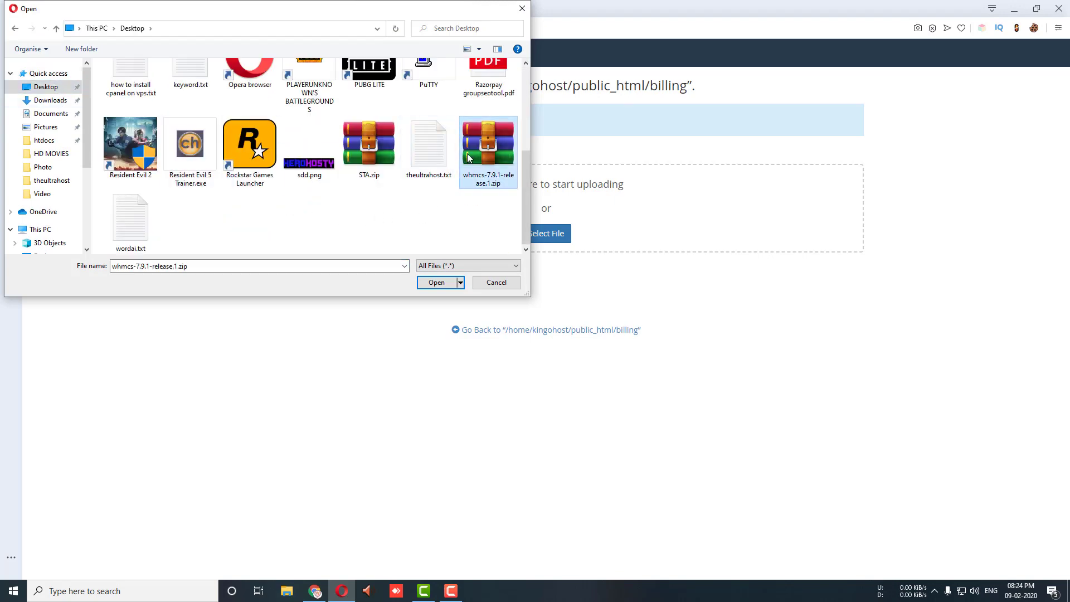
pyautogui.click(437, 283)
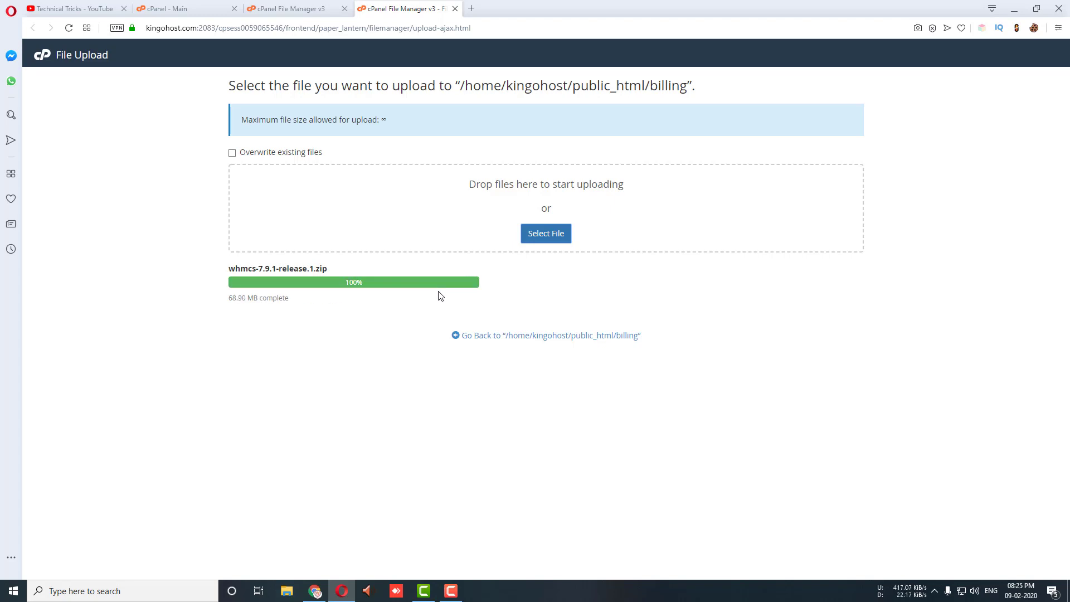
pyautogui.click(525, 336)
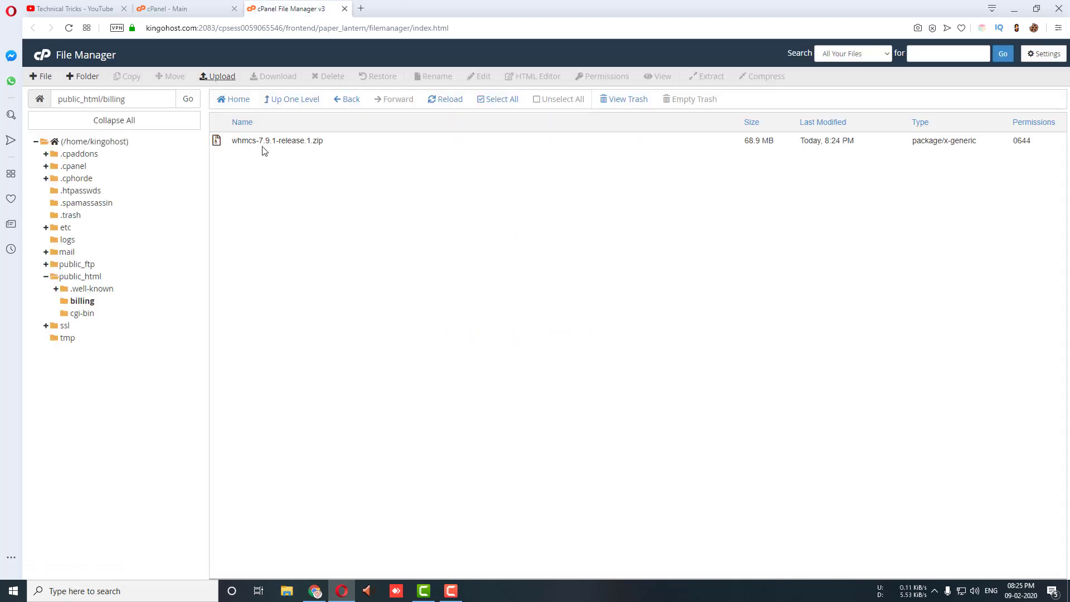
# Step: Extract whmcs-7.9.1-release.1.zip into the billing folder
pyautogui.rightClick(247, 140)
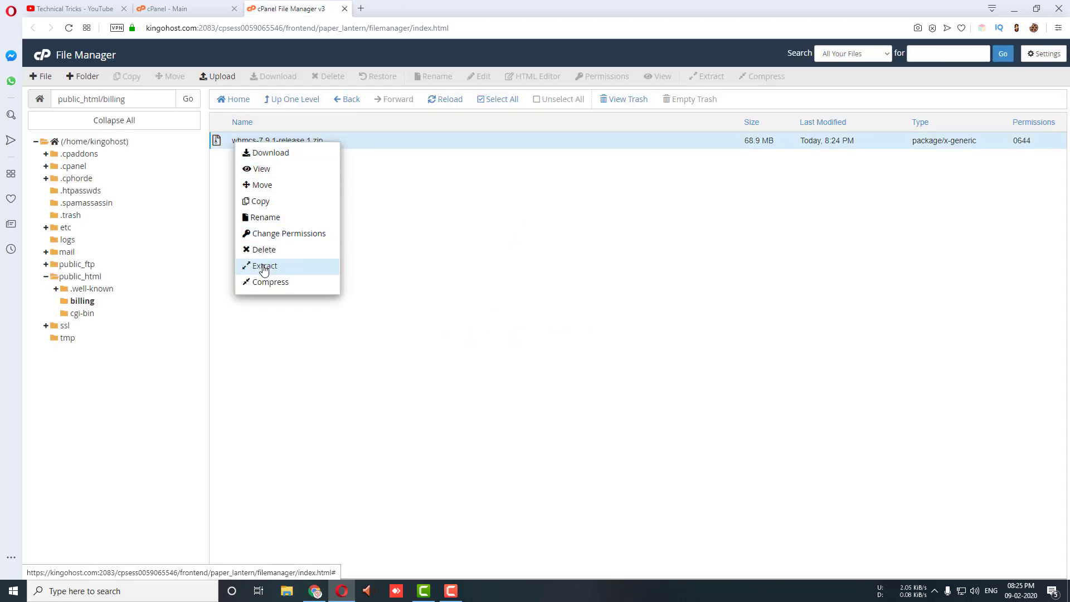
pyautogui.click(259, 265)
pyautogui.click(607, 367)
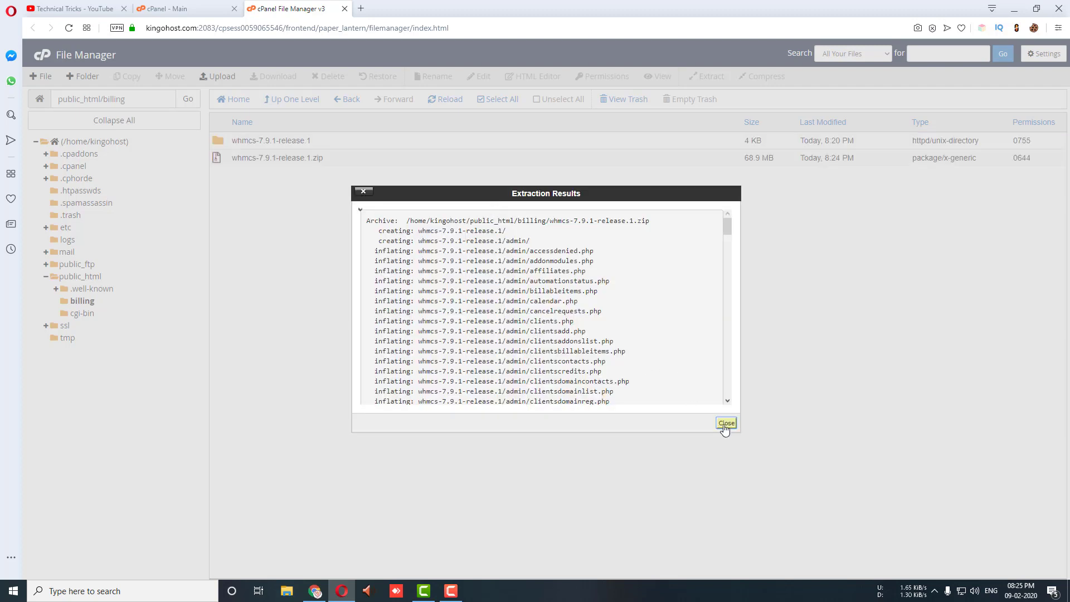
pyautogui.click(726, 424)
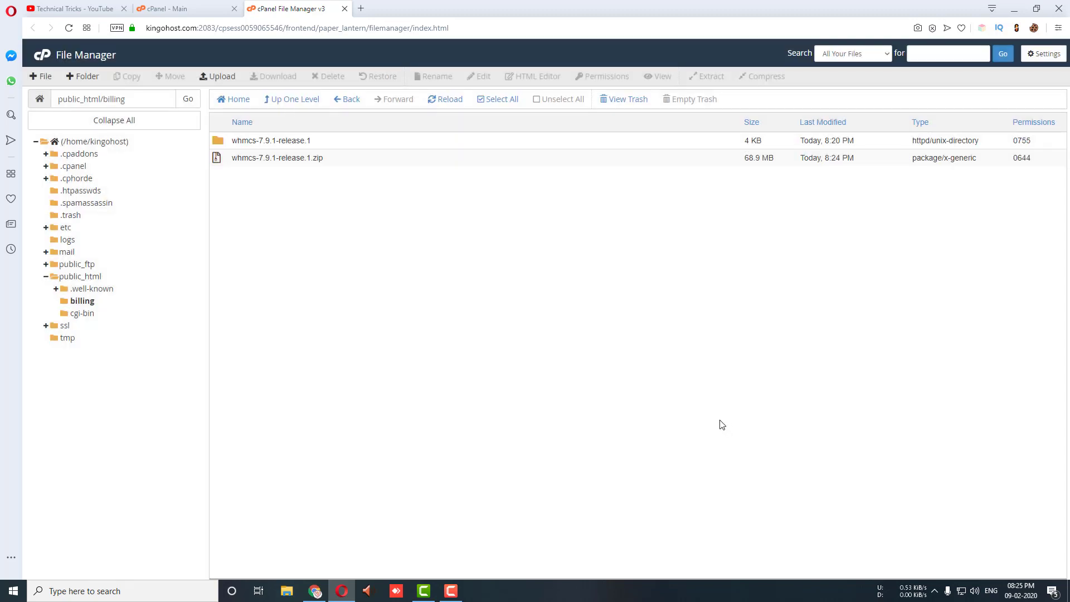
# Step: Move all files from the extracted whmcs-7.9.1-release.1 folder directly into billing
pyautogui.doubleClick(222, 147)
pyautogui.click(497, 99)
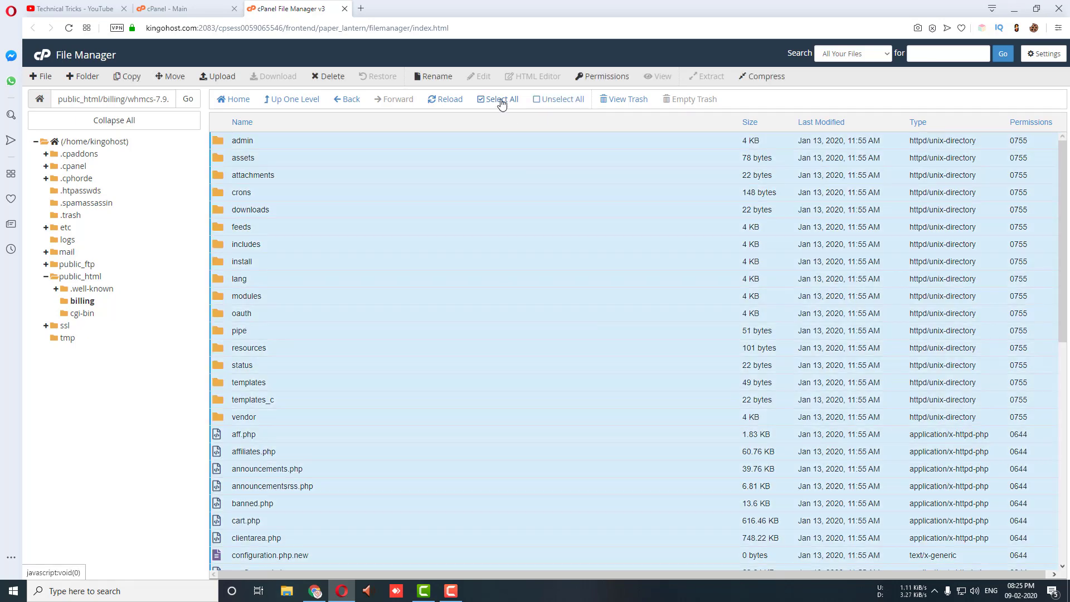
pyautogui.moveTo(225, 146); pyautogui.dragTo(131, 301)
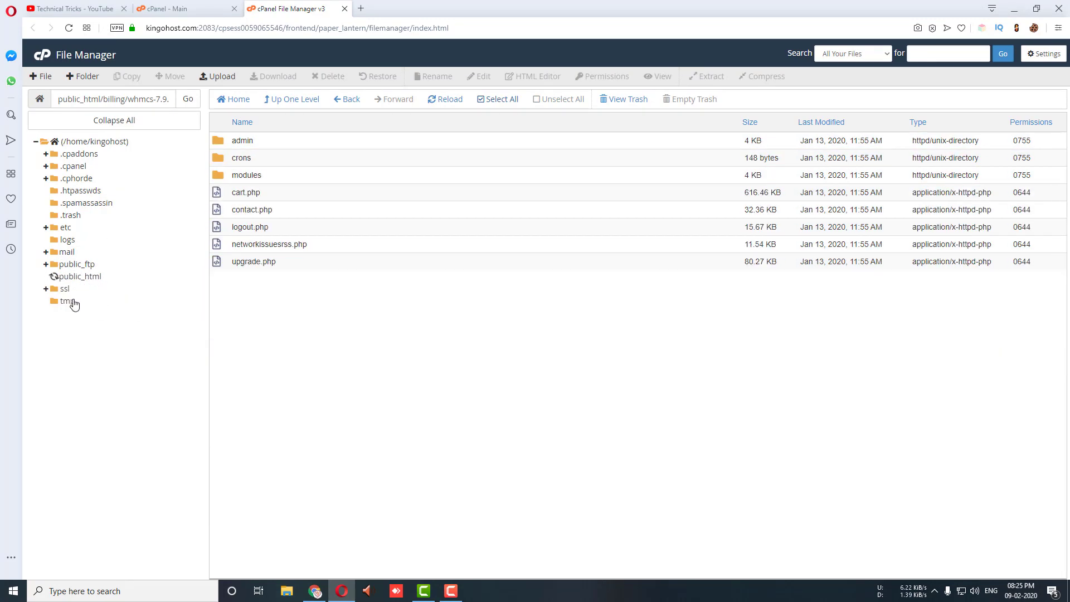
pyautogui.click(80, 302)
pyautogui.scroll(-10, 338, 182)
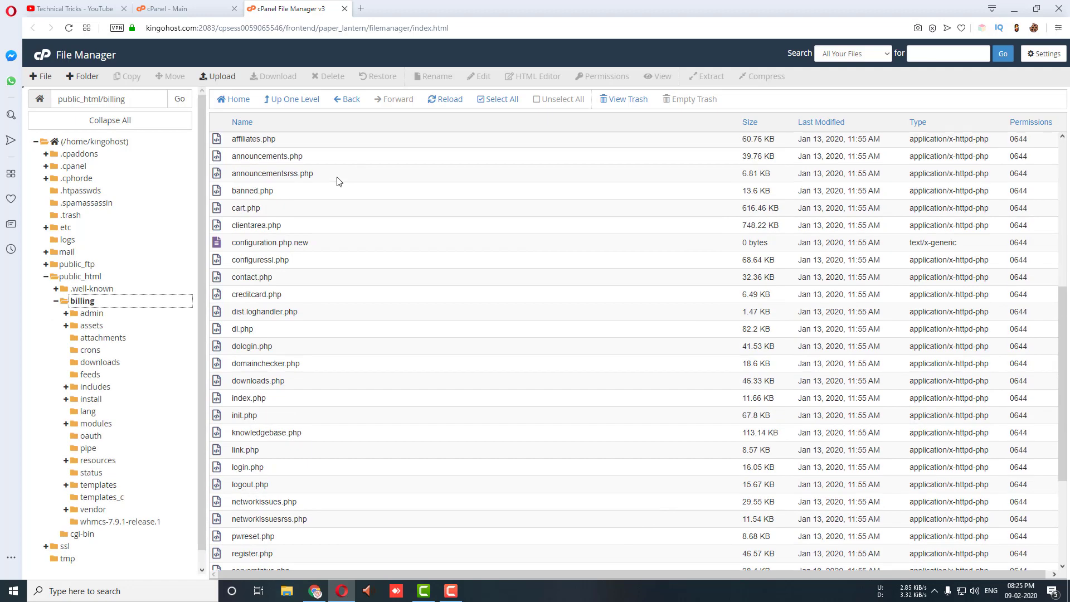
pyautogui.scroll(10, 338, 182)
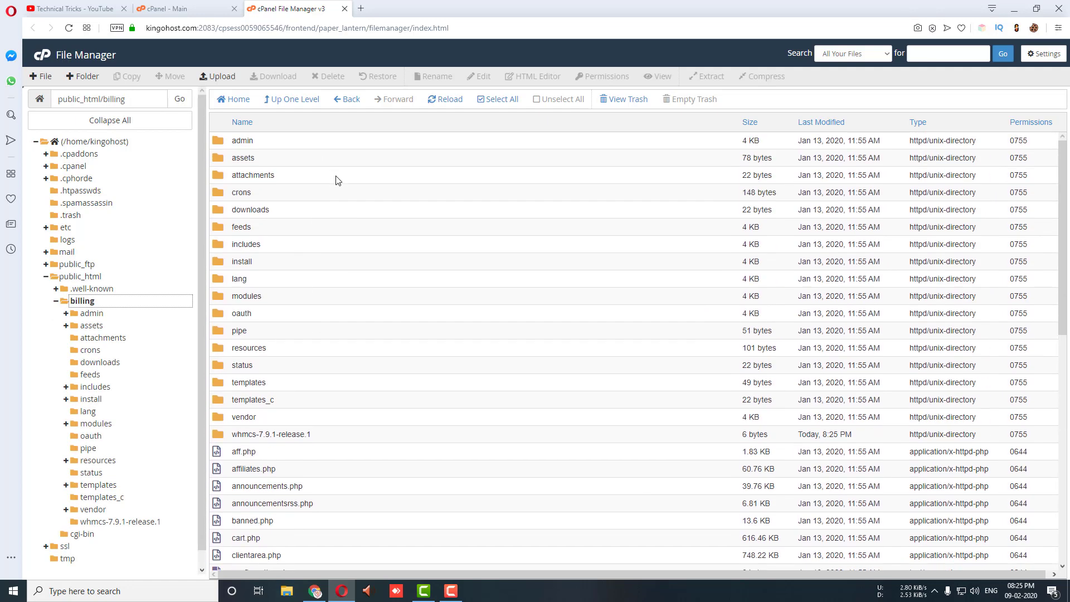
pyautogui.click(363, 9)
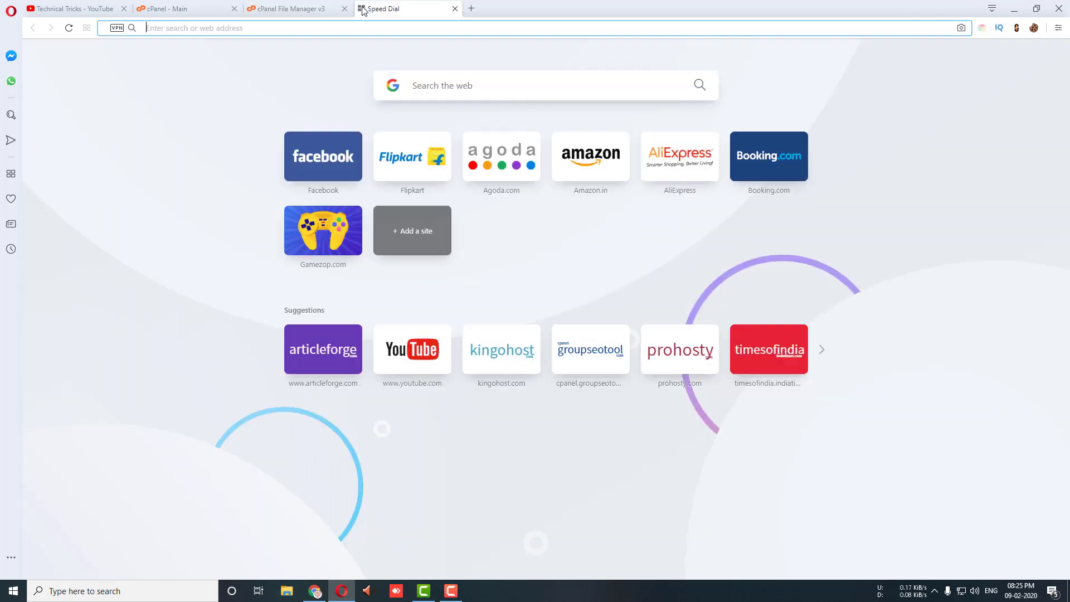
# Step: Load kingohost.com/billing in Opera's address bar
pyautogui.write('king')
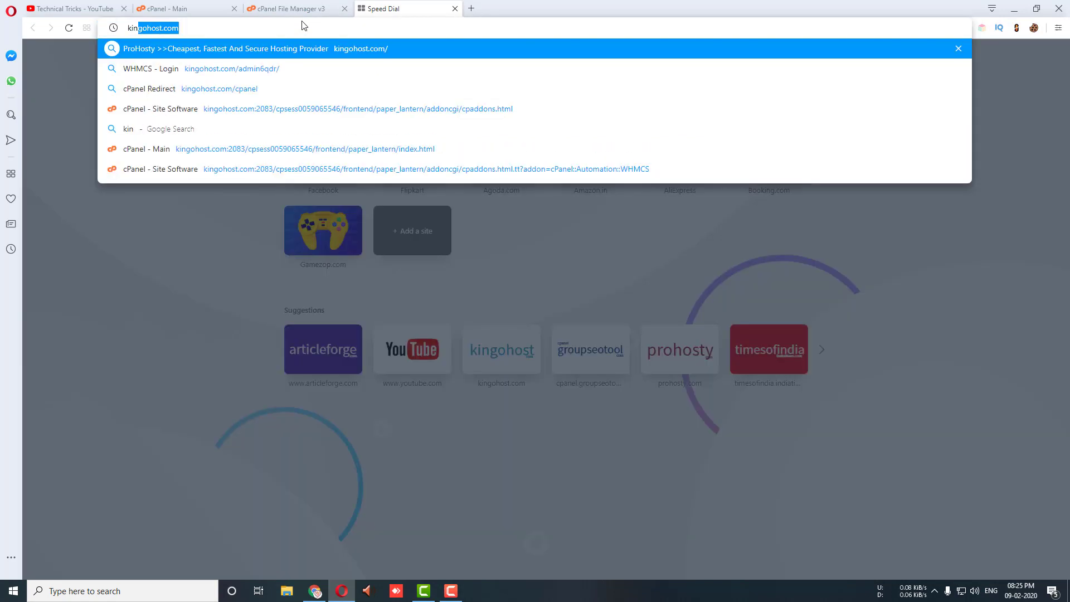
pyautogui.write('ohost.com')
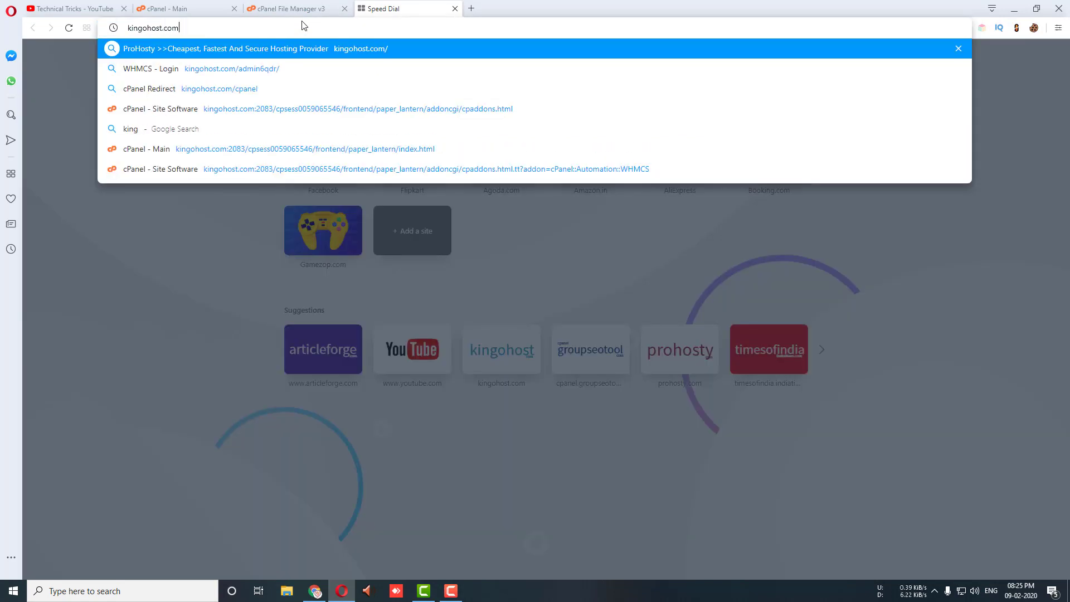
pyautogui.write('/billing')
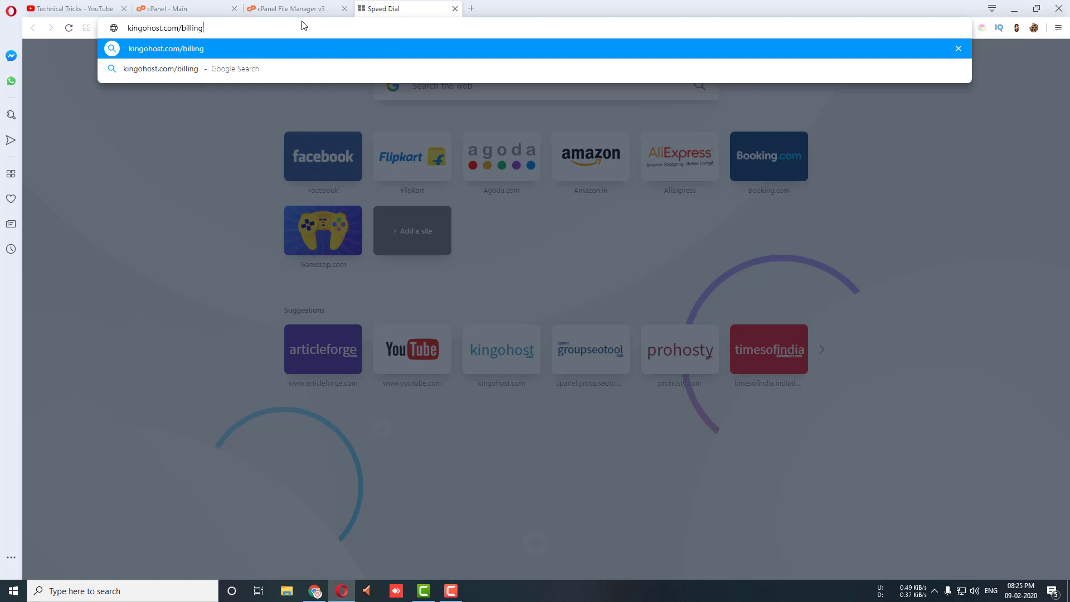
pyautogui.moveTo(204, 28); pyautogui.dragTo(182, 31)
pyautogui.click(206, 29)
pyautogui.press('Return')
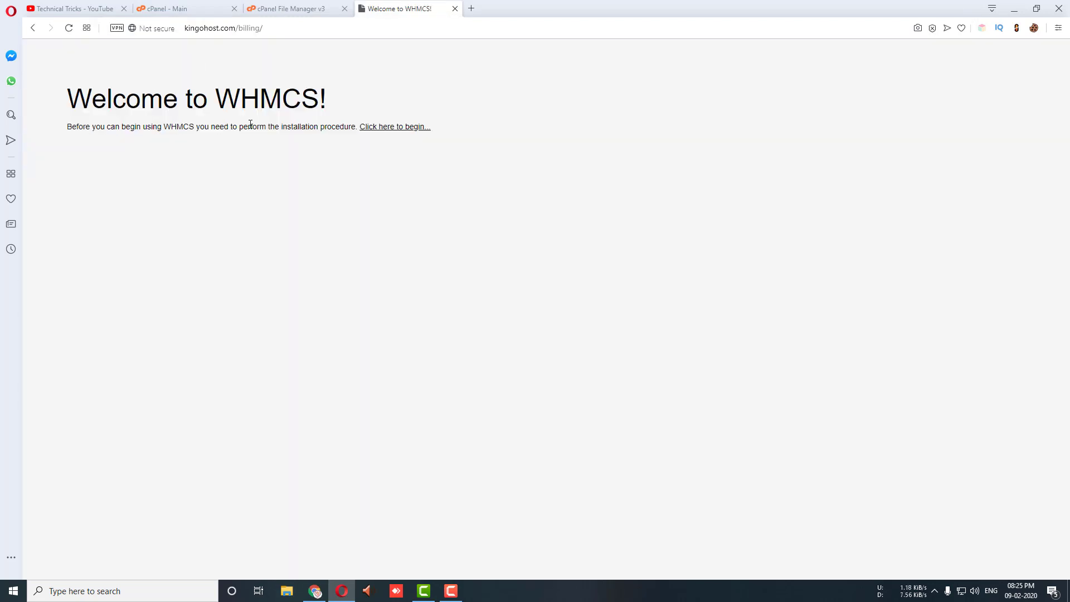
# Step: Start the WHMCS installer, agree to the license, and begin a new installation
pyautogui.click(394, 128)
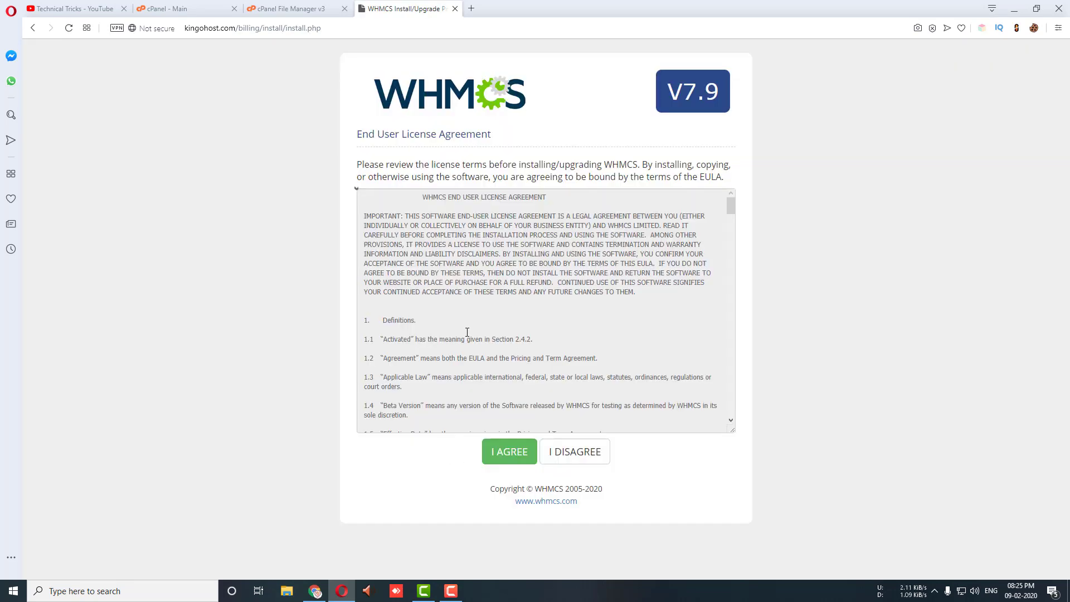
pyautogui.click(510, 456)
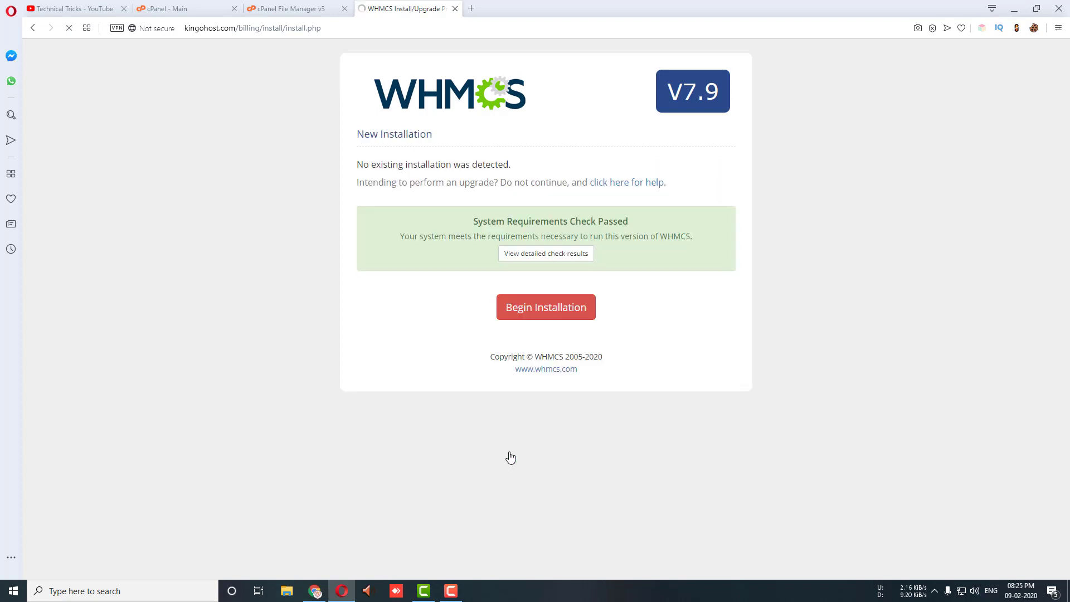
pyautogui.click(546, 309)
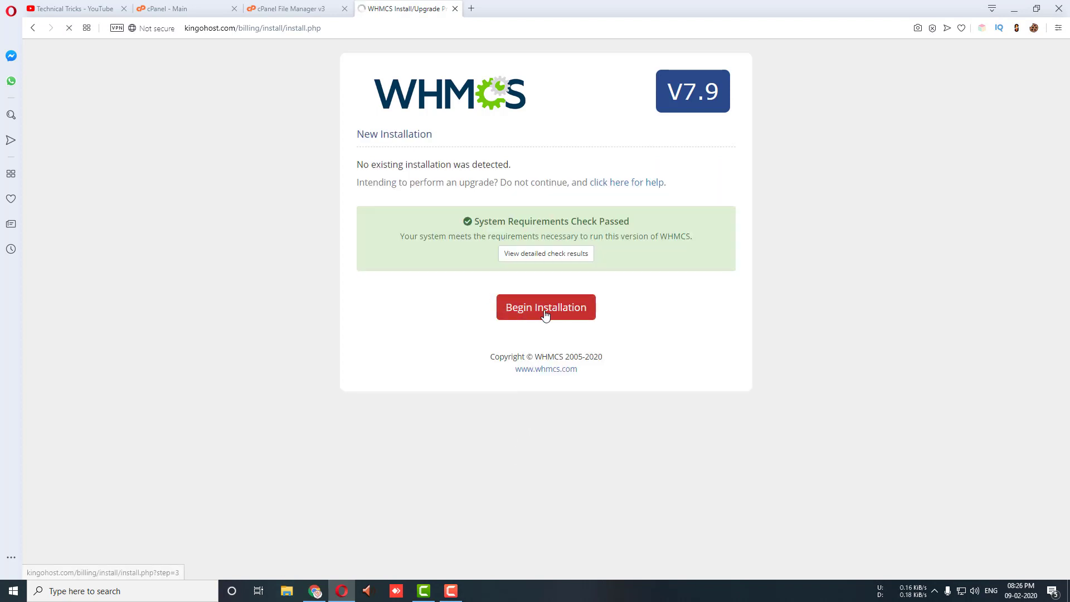
# Step: Begin filling the License Key and Database Port fields, then switch back to cPanel's main page
pyautogui.click(495, 196)
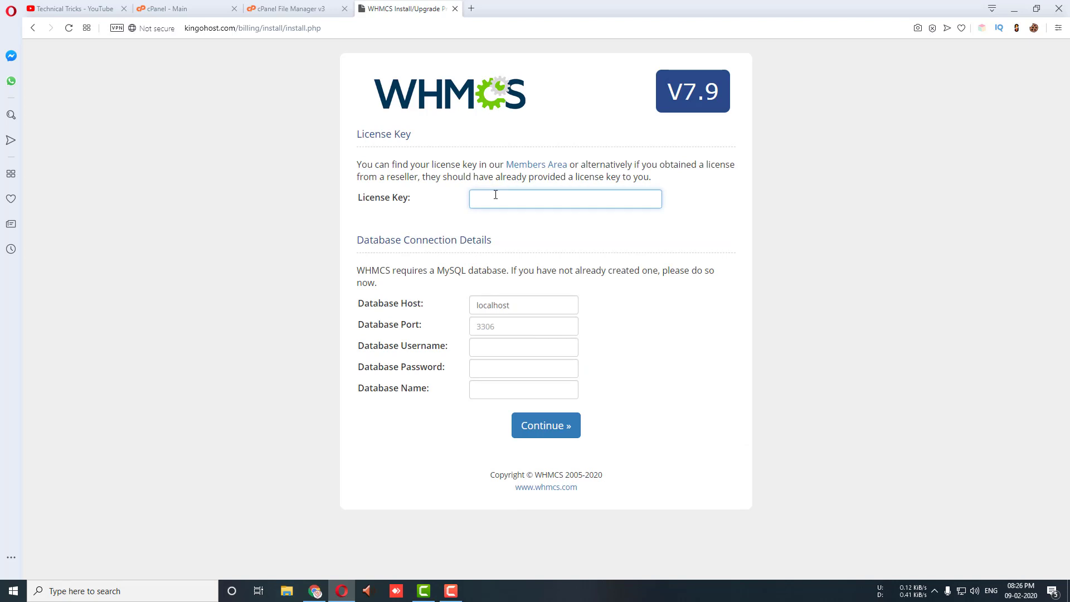
pyautogui.write('whmcs-')
pyautogui.click(518, 327)
pyautogui.click(524, 307)
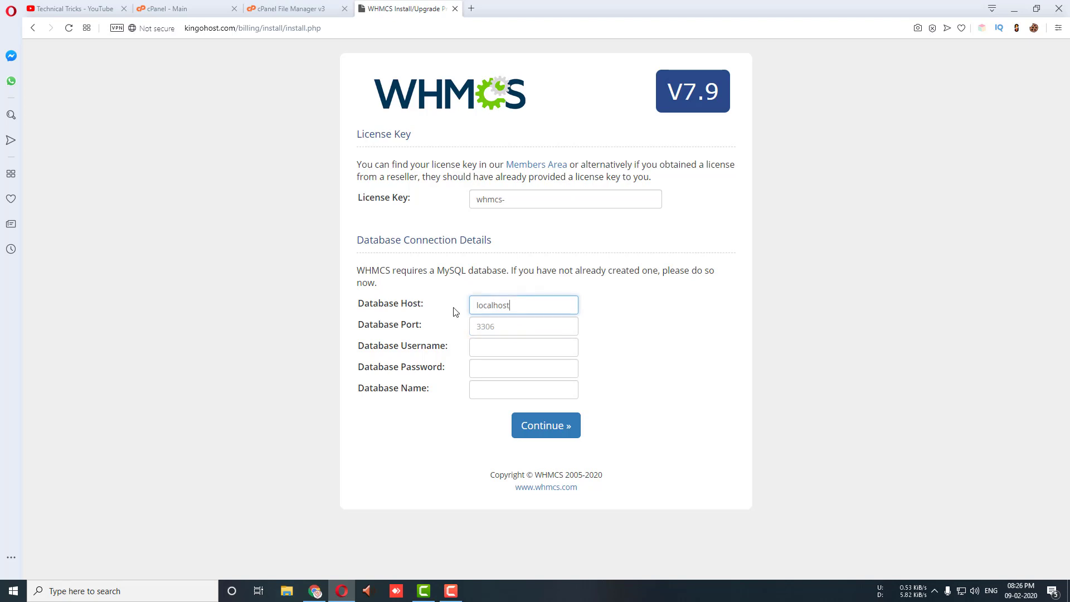
pyautogui.click(495, 331)
pyautogui.write('3306')
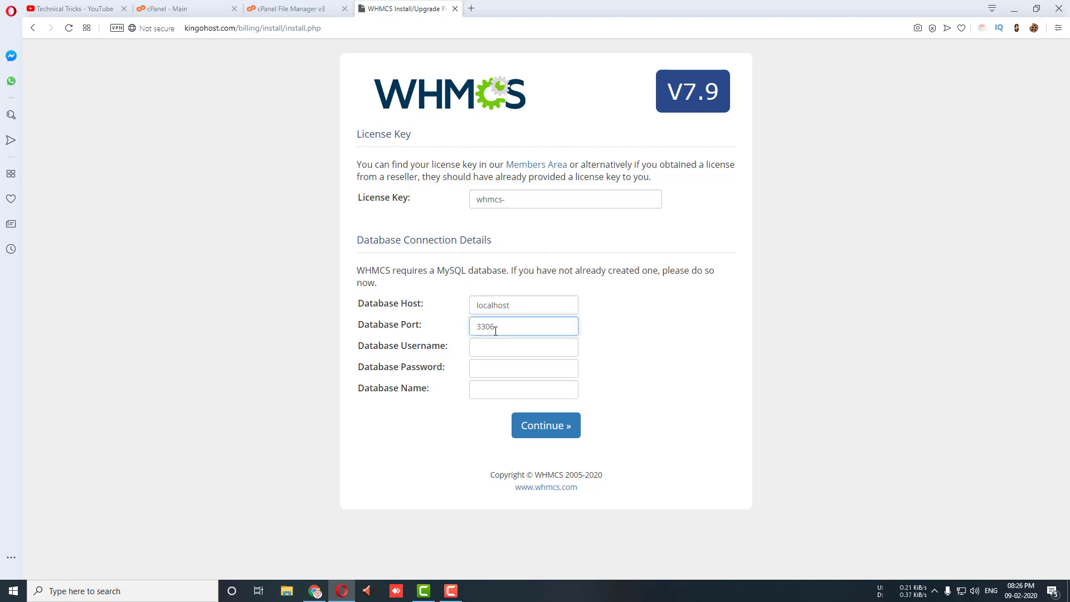
pyautogui.click(490, 344)
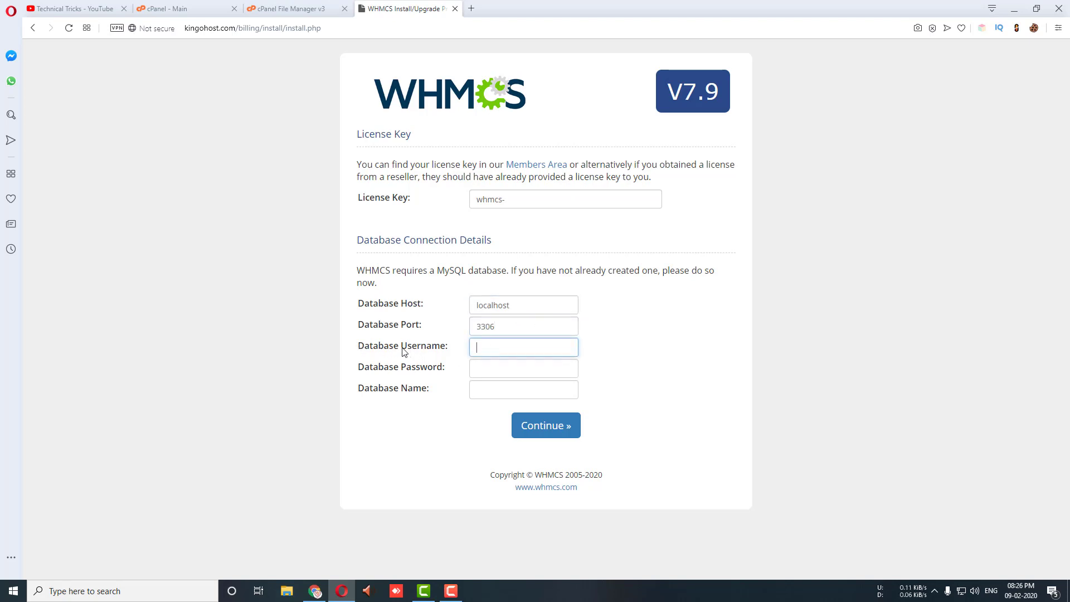
pyautogui.click(290, 9)
pyautogui.click(172, 8)
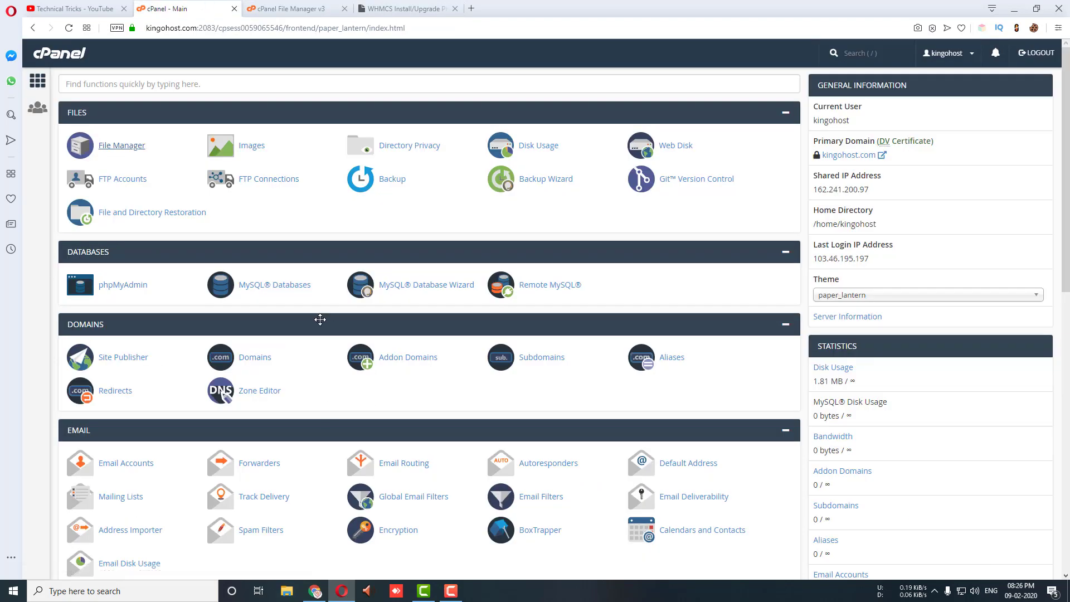
# Step: Create the MySQL database named demo (kingohost_demo)
pyautogui.click(257, 287)
pyautogui.click(158, 221)
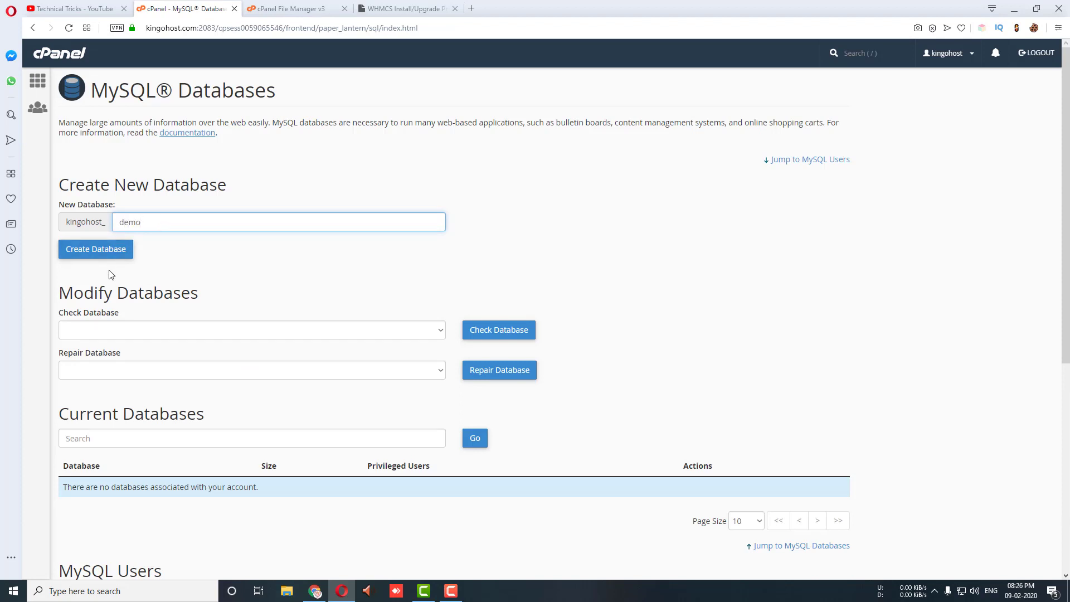
pyautogui.click(106, 251)
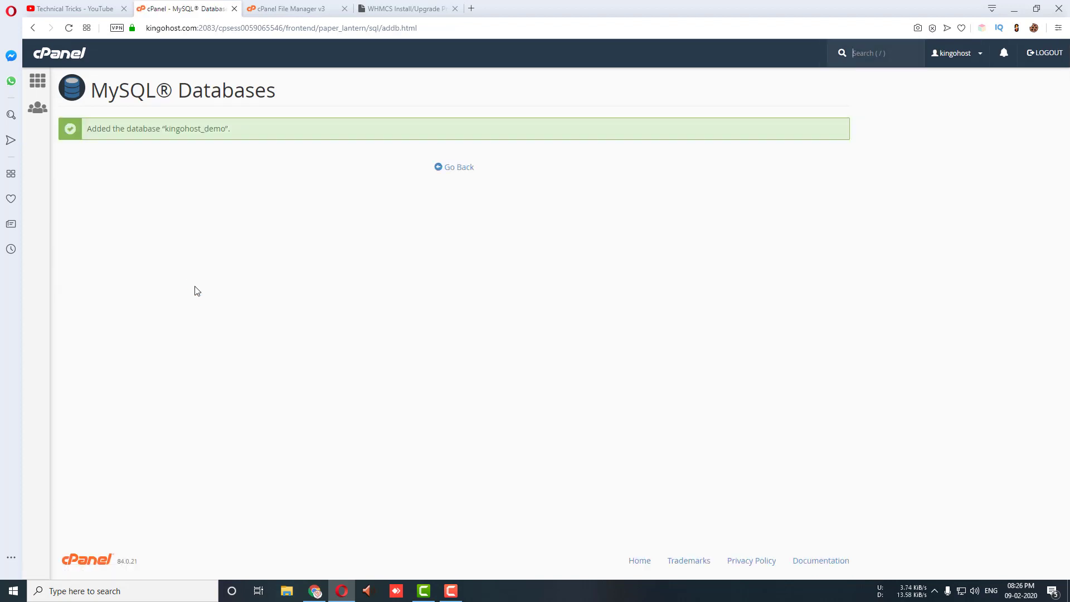
pyautogui.click(454, 167)
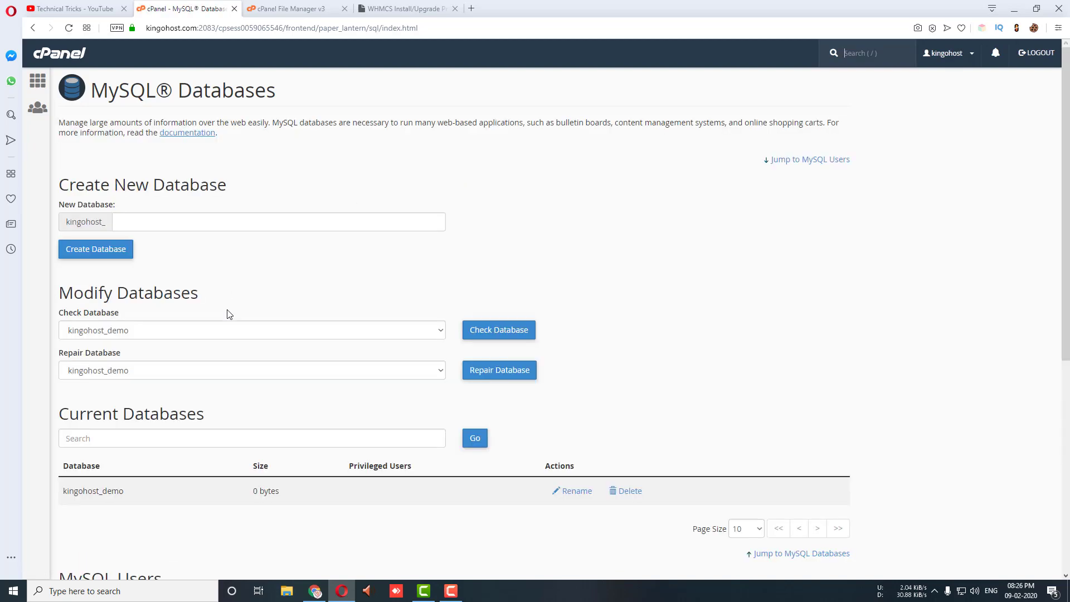
# Step: Add the database user demo (kingohost_demo) with a strong password entered and confirmed
pyautogui.scroll(-6, 230, 314)
pyautogui.click(153, 282)
pyautogui.write('demo')
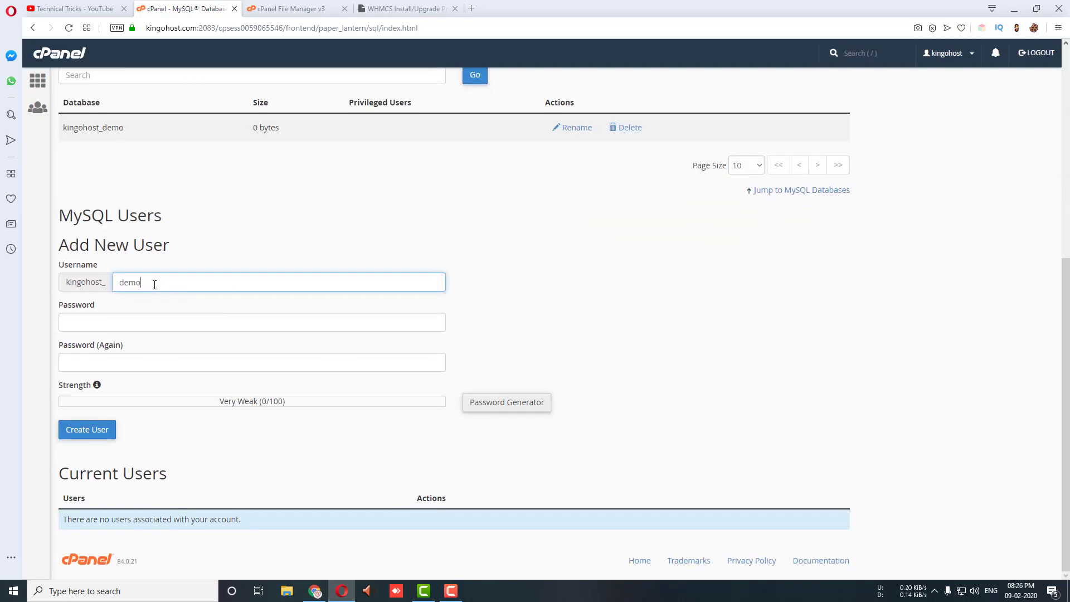
pyautogui.press('Tab')
pyautogui.write('•••')
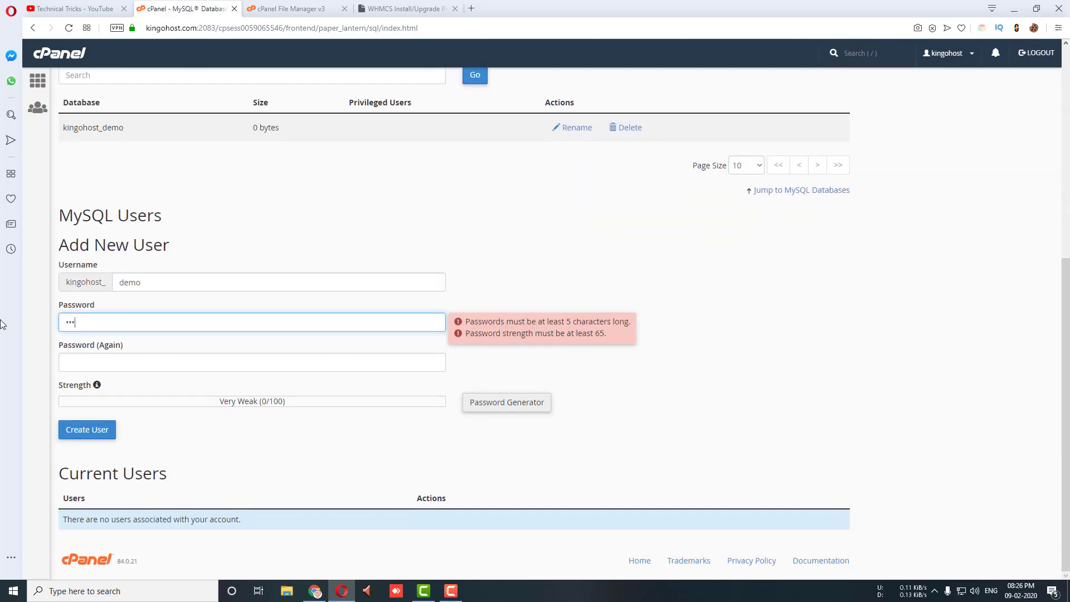
pyautogui.write('•••')
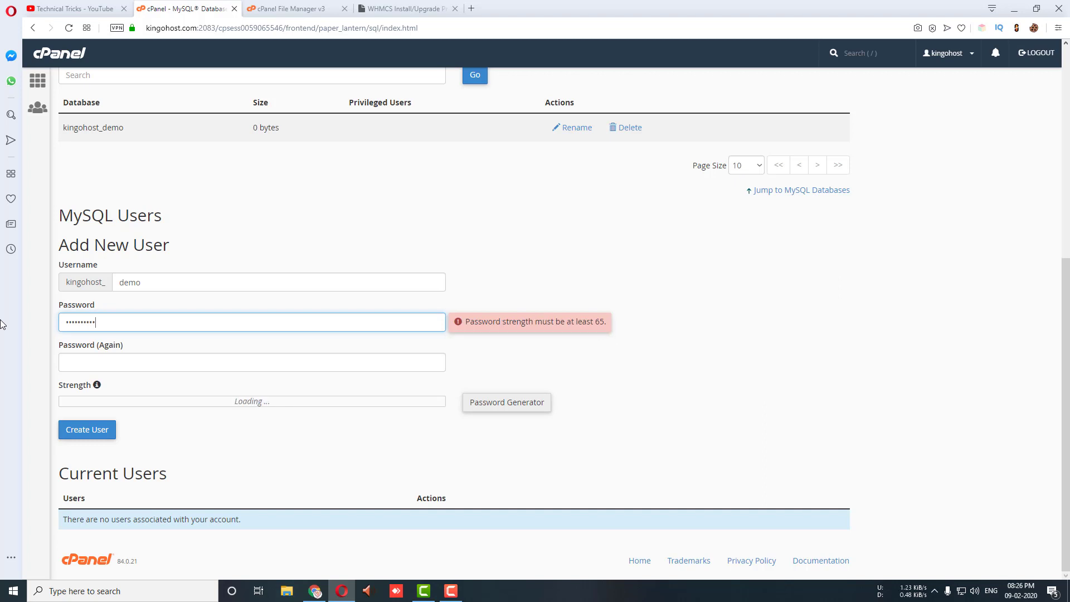
pyautogui.click(92, 365)
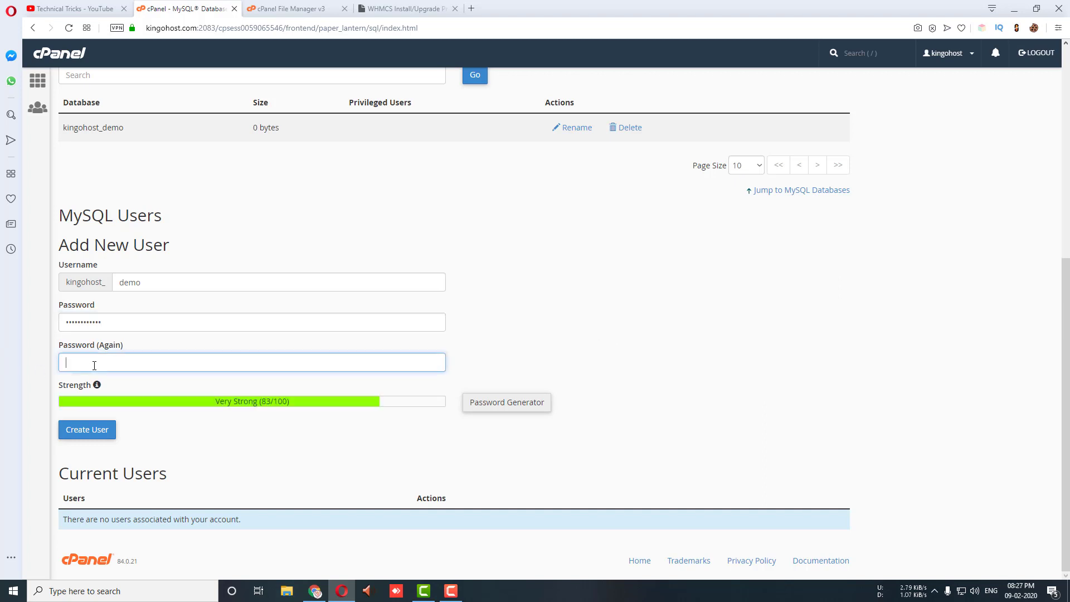
pyautogui.write('•')
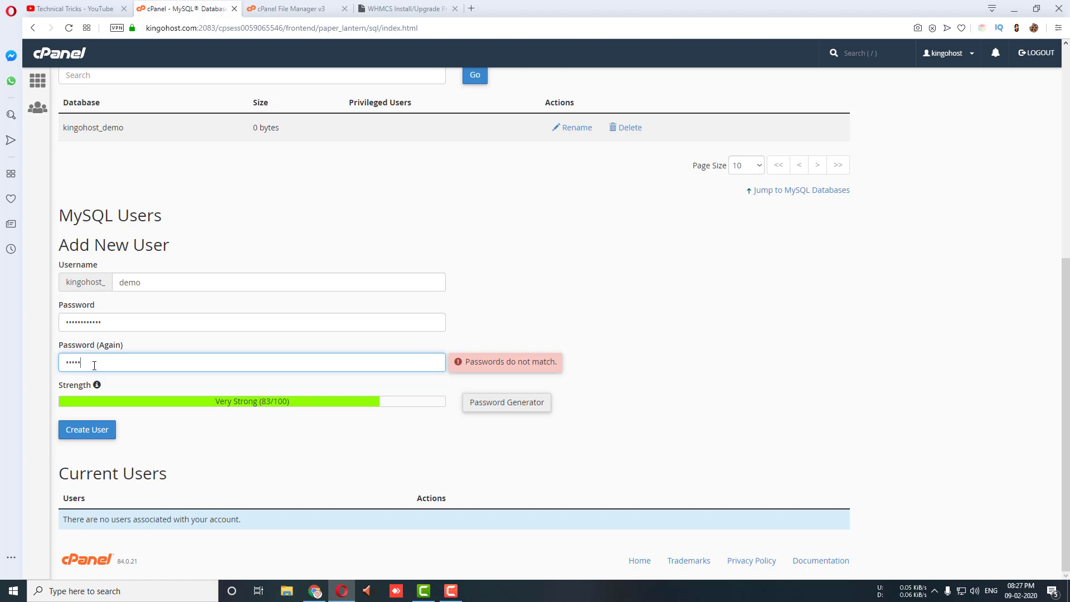
pyautogui.write('123')
pyautogui.click(96, 431)
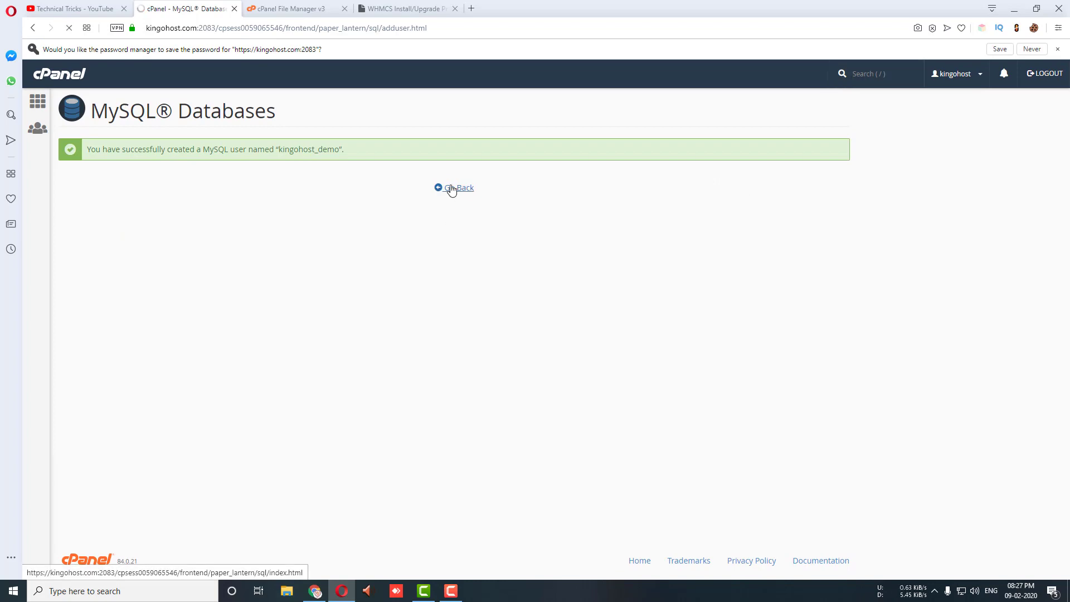
pyautogui.click(451, 189)
pyautogui.scroll(-6, 215, 310)
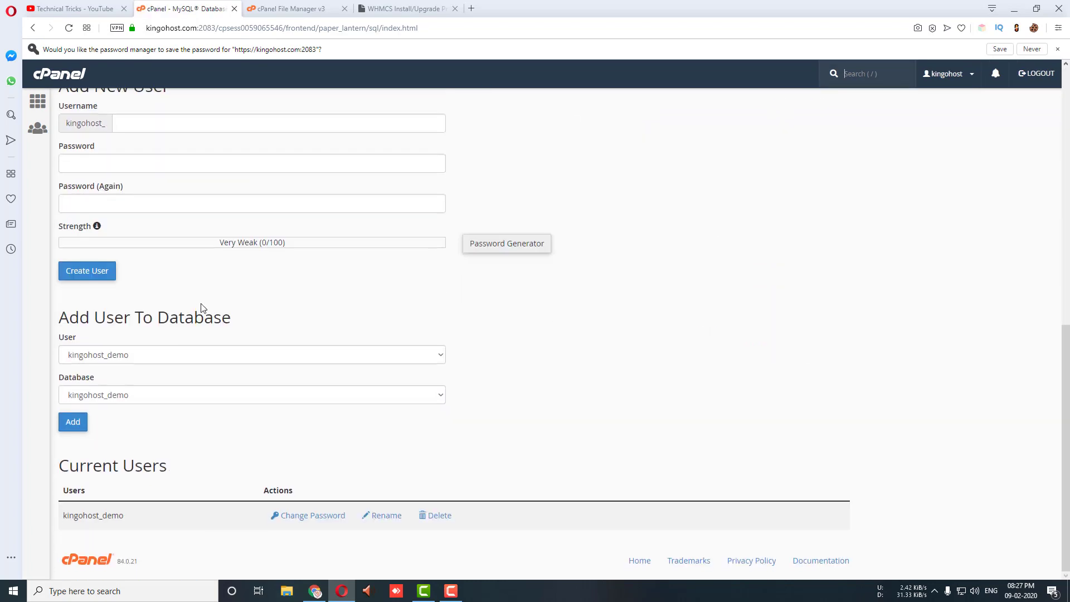
pyautogui.moveTo(58, 319); pyautogui.dragTo(234, 325)
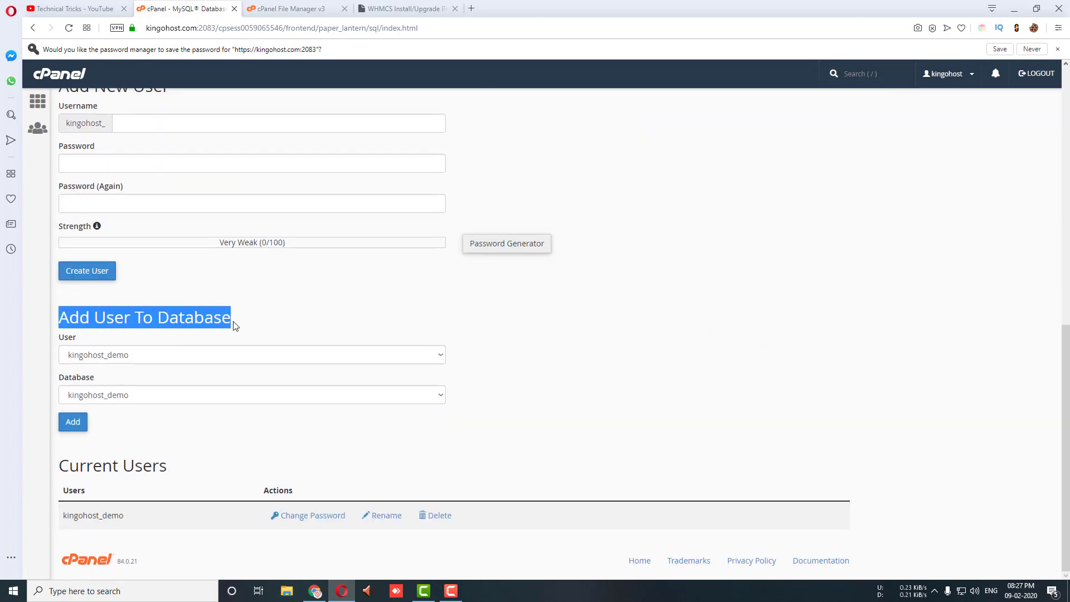
# Step: Grant the kingohost_demo user ALL PRIVILEGES on the kingohost_demo database
pyautogui.click(72, 425)
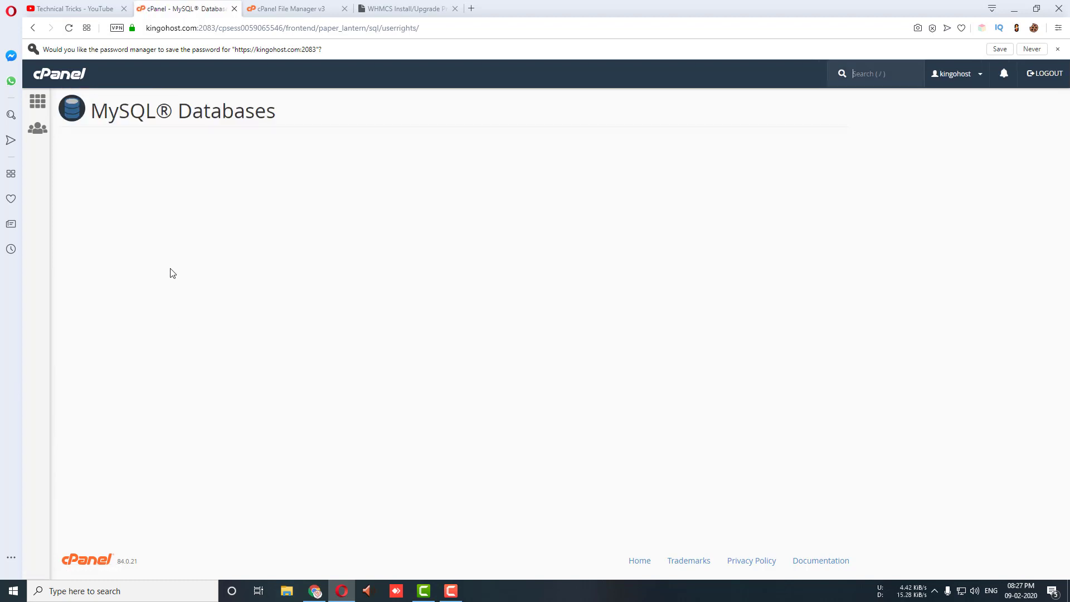
pyautogui.click(66, 212)
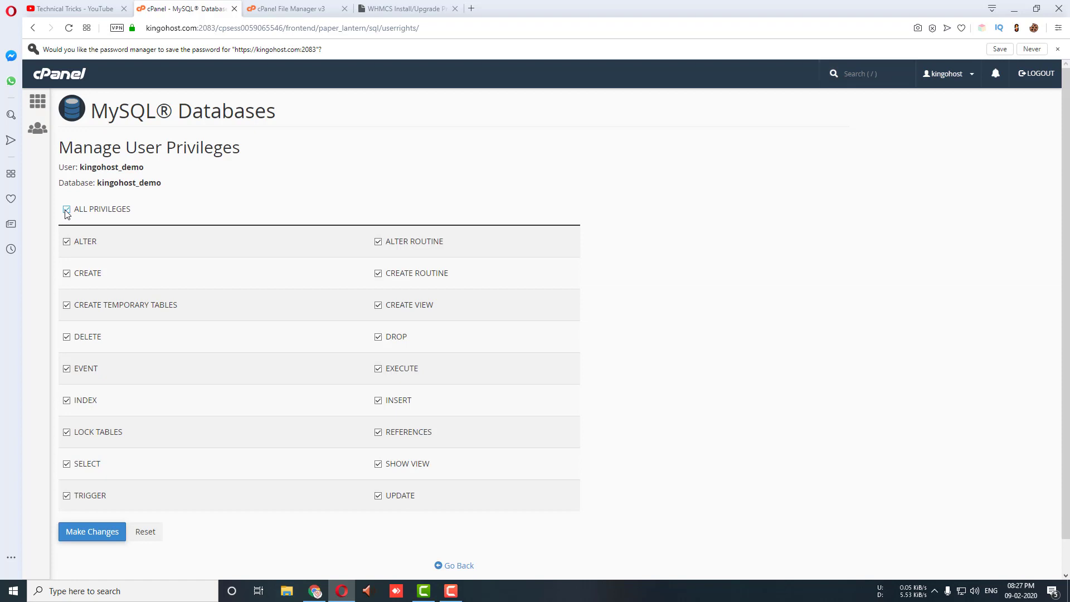
pyautogui.click(94, 531)
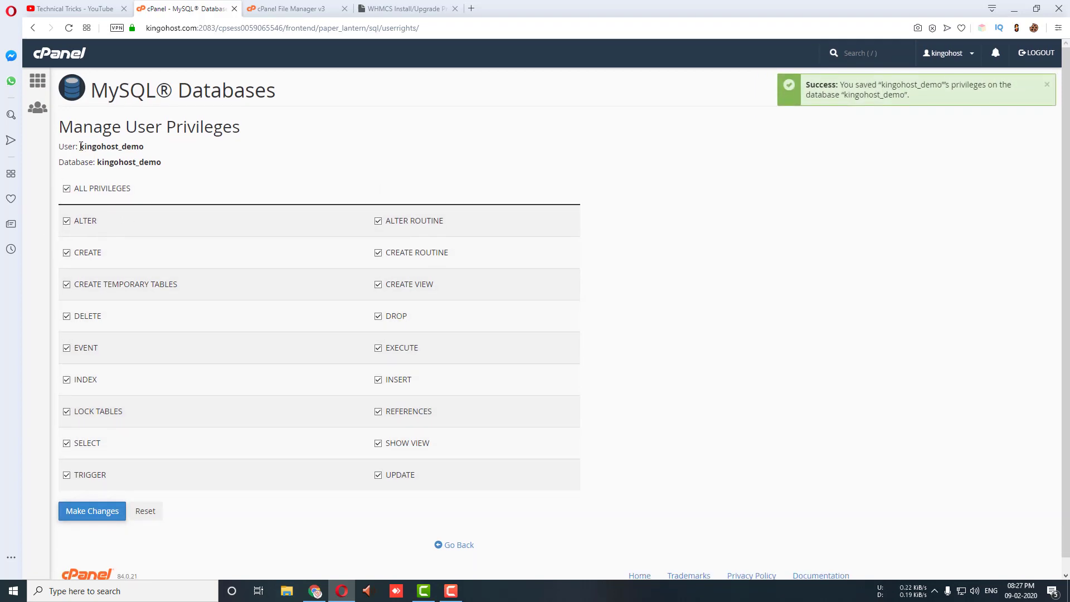
# Step: Copy the kingohost_demo username and return to the WHMCS installer tab
pyautogui.moveTo(81, 146); pyautogui.dragTo(144, 146)
pyautogui.rightClick(130, 148)
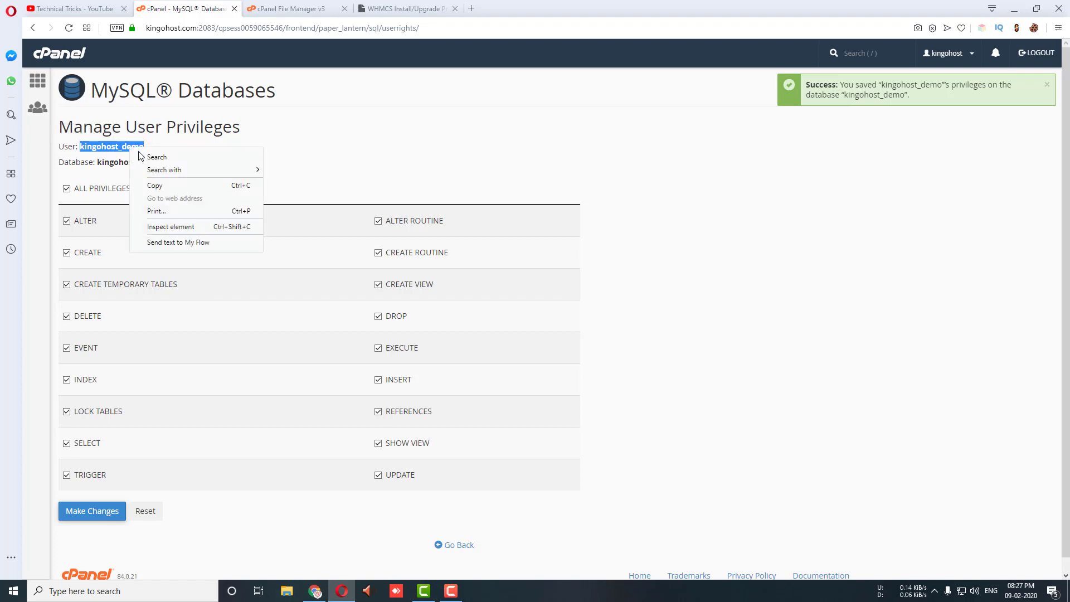
pyautogui.click(155, 185)
pyautogui.moveTo(401, 9); pyautogui.dragTo(290, 3)
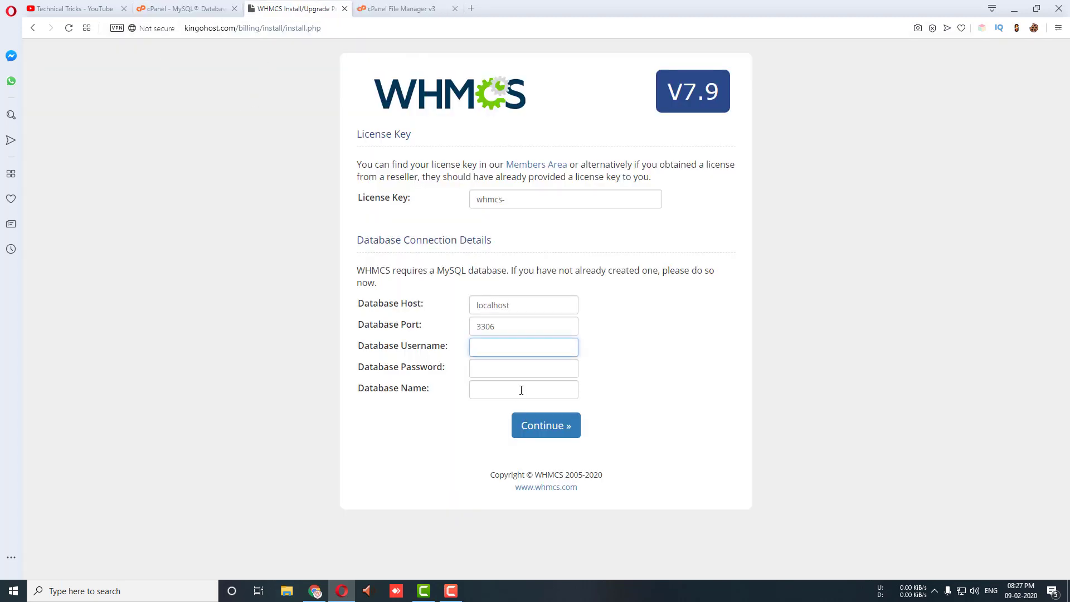
# Step: Paste kingohost_demo as the Database Username, then copy the database name from cPanel
pyautogui.hotkey('ctrl', 'v')
pyautogui.click(212, 6)
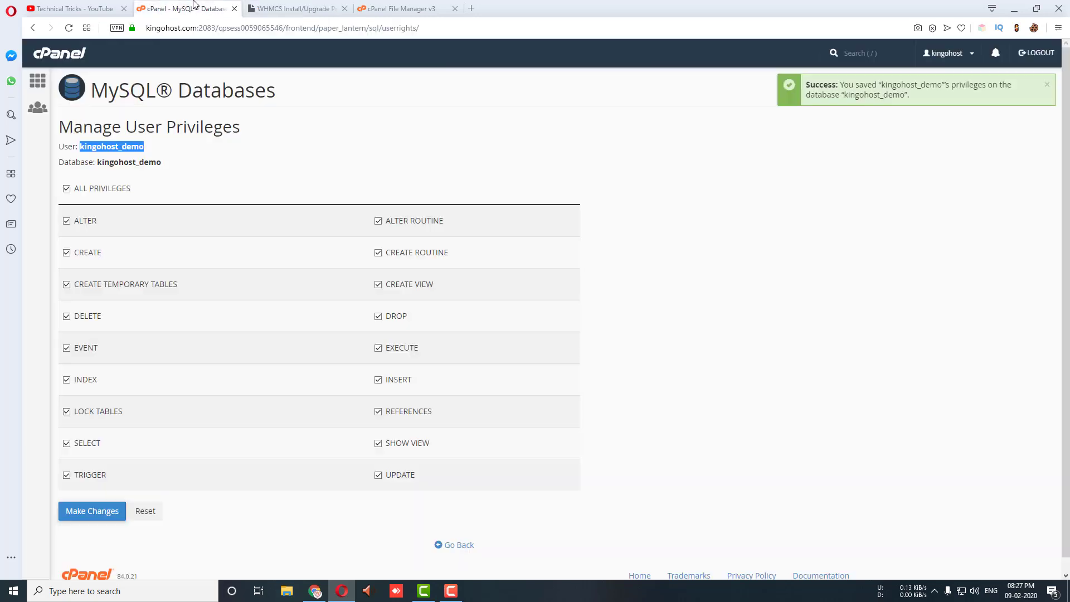
pyautogui.moveTo(98, 162); pyautogui.dragTo(182, 168)
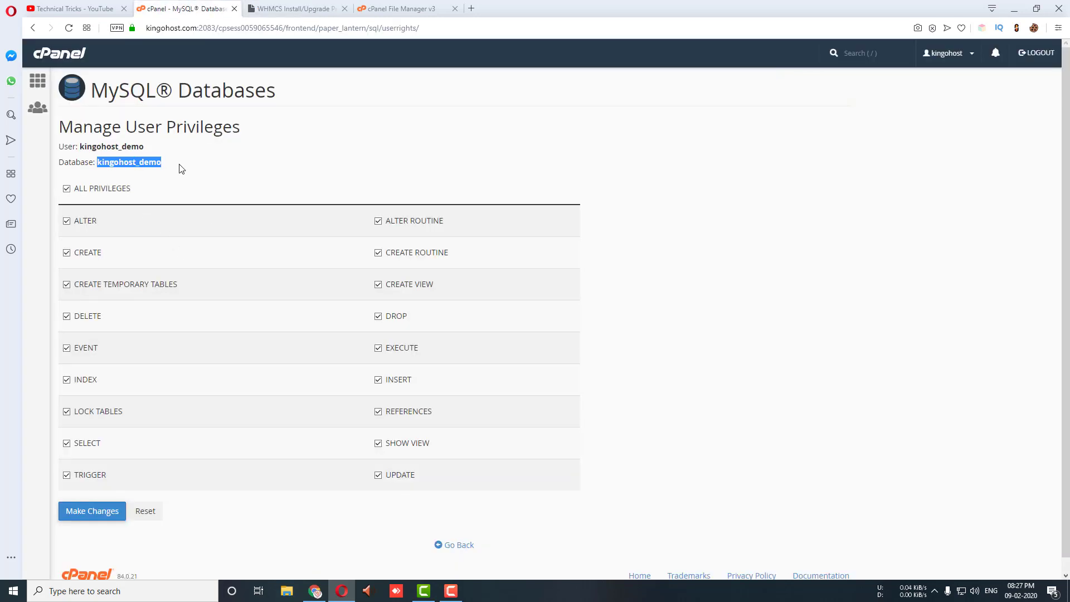
pyautogui.rightClick(144, 166)
pyautogui.click(168, 203)
pyautogui.click(295, 8)
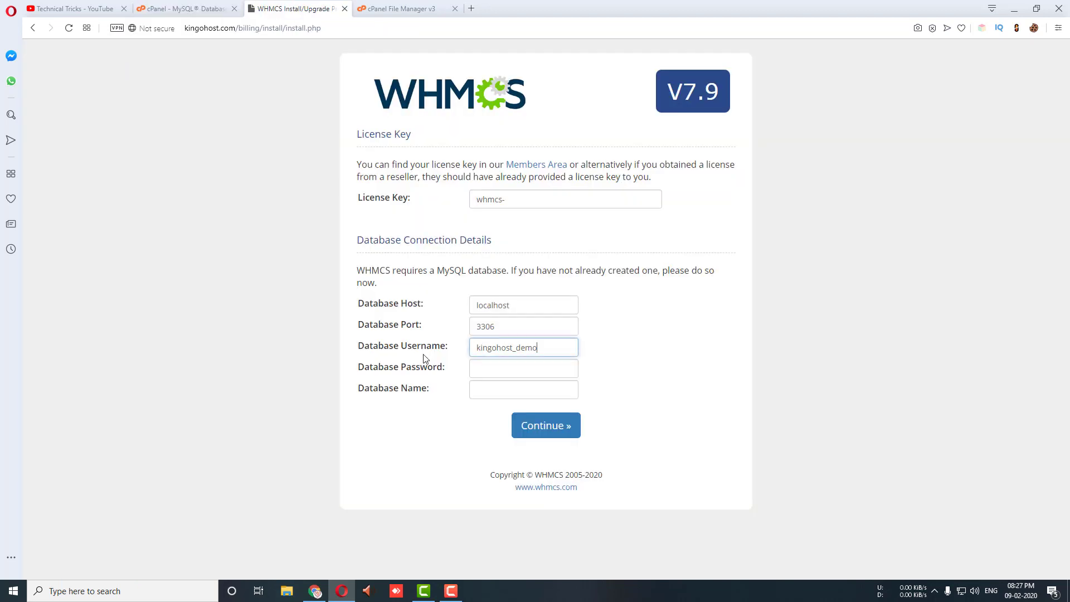
# Step: Fill Database Name with kingohost_demo, enter the database password, and submit the details
pyautogui.click(496, 392)
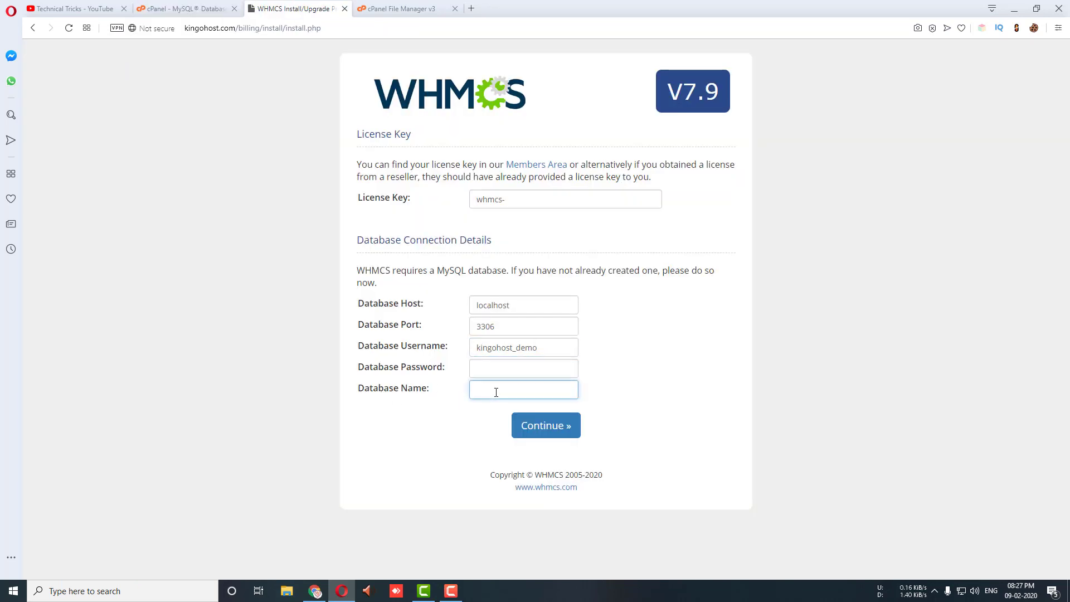
pyautogui.hotkey('ctrl', 'v')
pyautogui.click(494, 372)
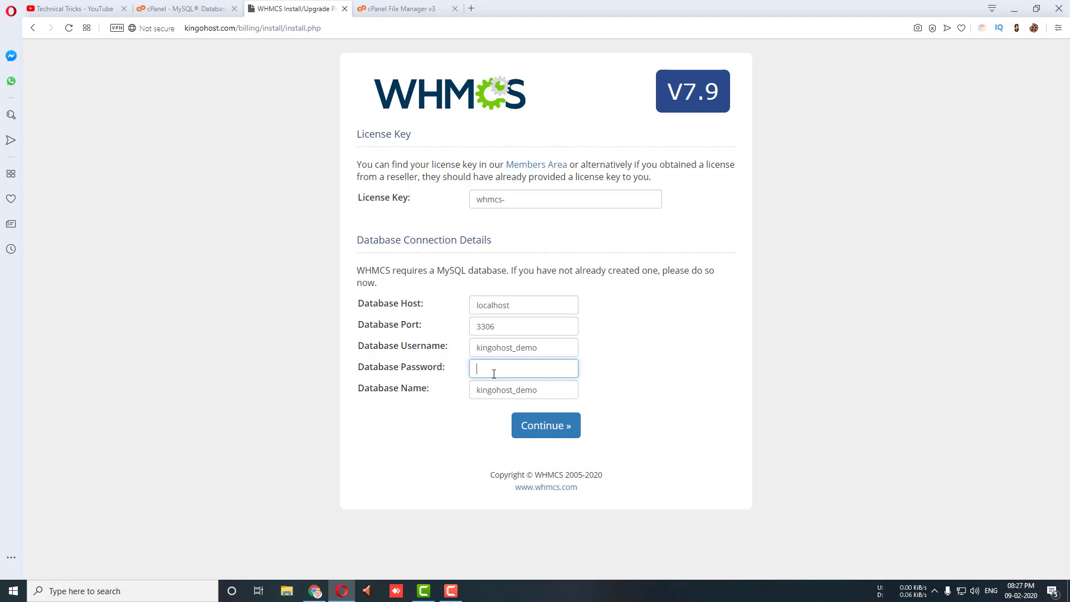
pyautogui.write('••••')
pyautogui.click(541, 201)
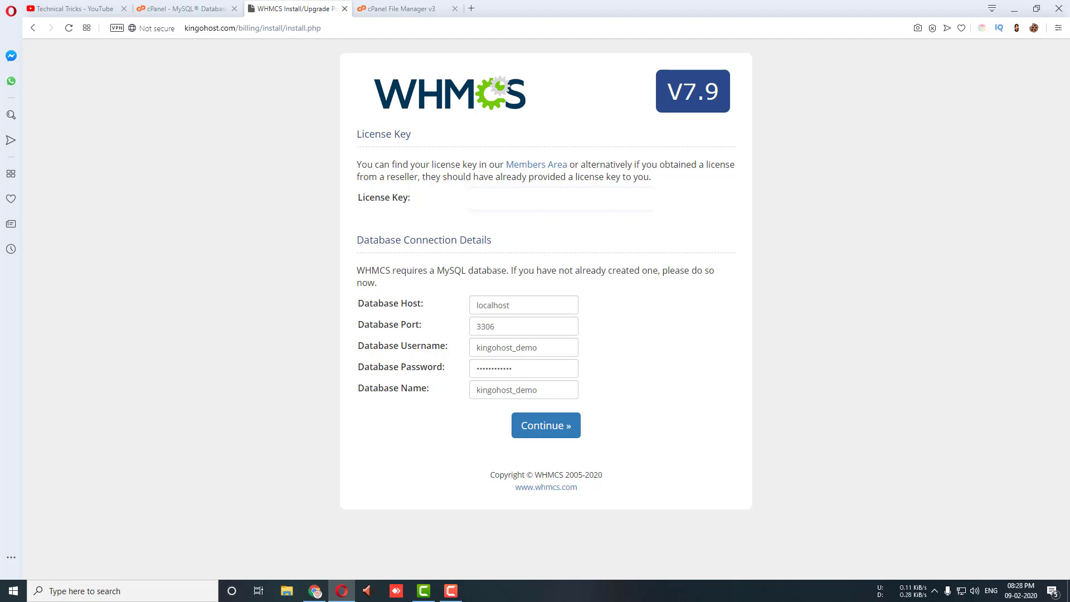
pyautogui.click(547, 426)
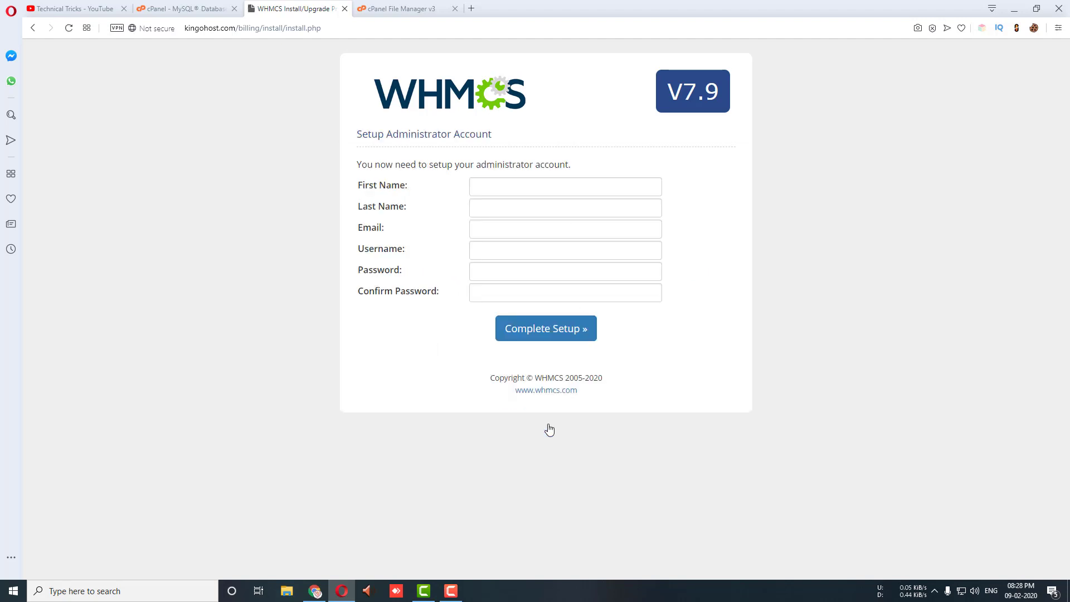
# Step: Enter ADMIN as first and last name and fill in the admin e-mail address
pyautogui.click(512, 192)
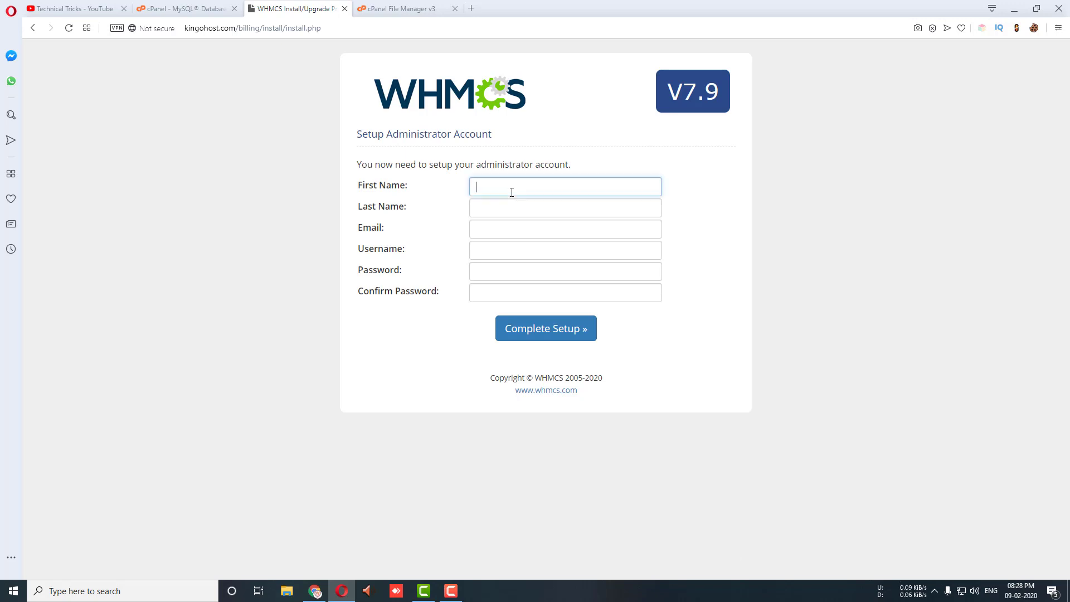
pyautogui.write('ADMIN')
pyautogui.press('Tab')
pyautogui.write('ADMIN')
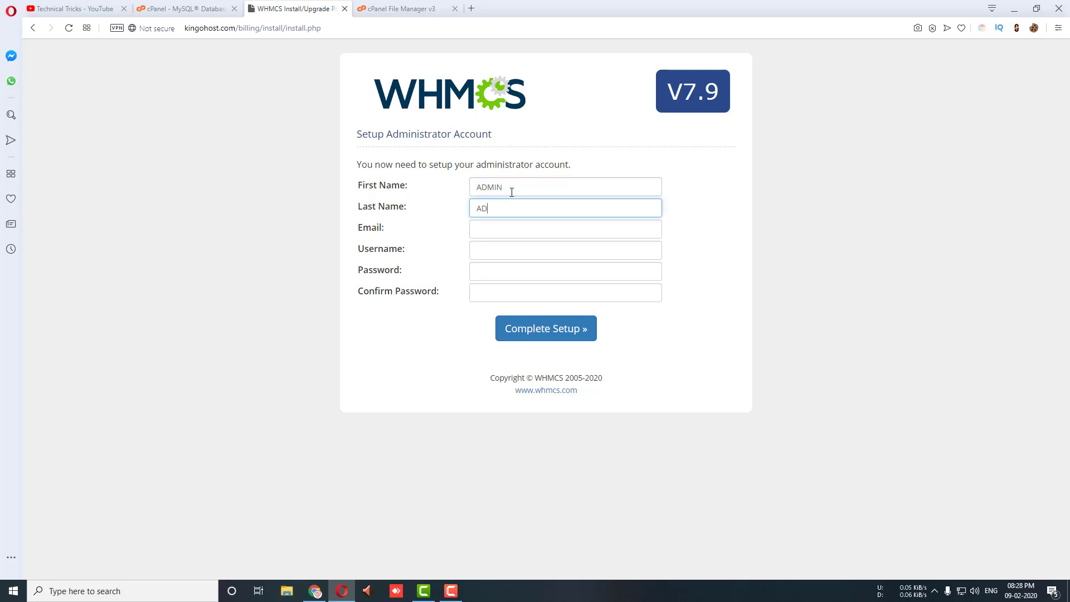
pyautogui.click(495, 235)
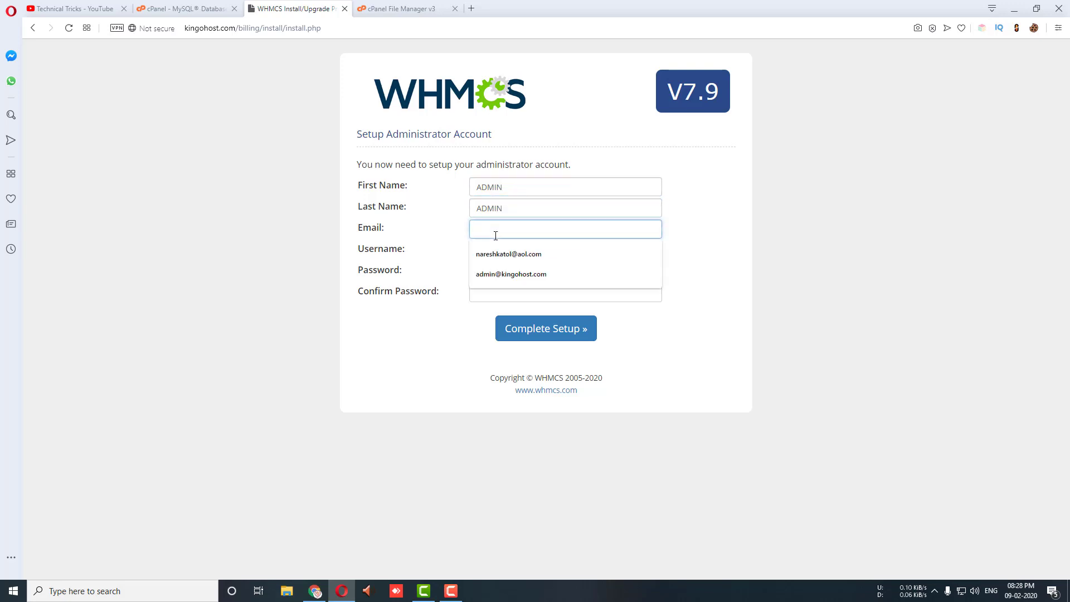
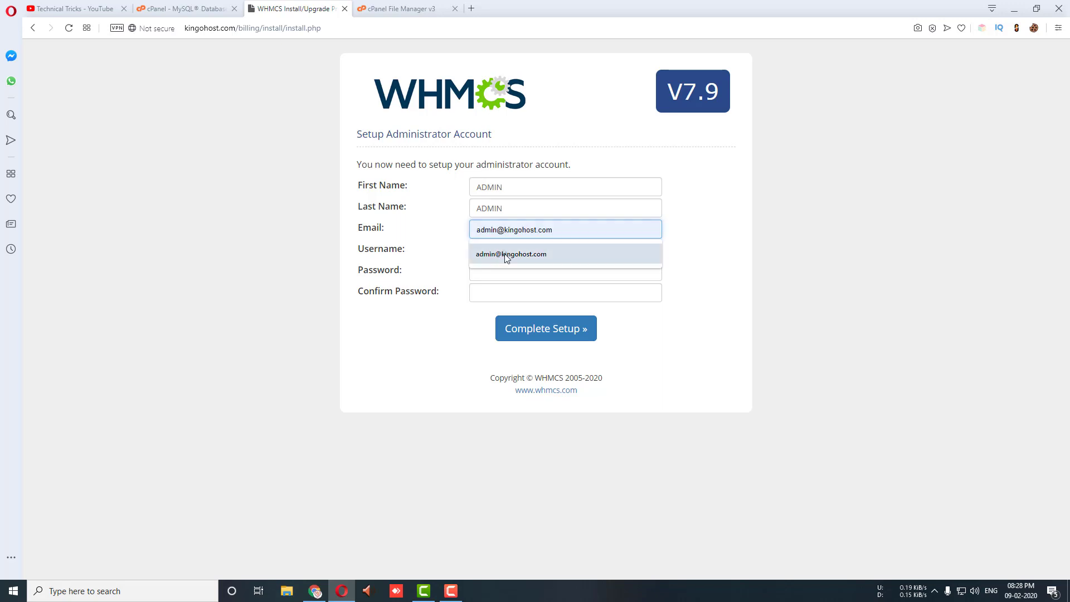
pyautogui.click(506, 254)
# Step: Set admin username to admin, enter and confirm the admin password, and complete setup
pyautogui.click(505, 250)
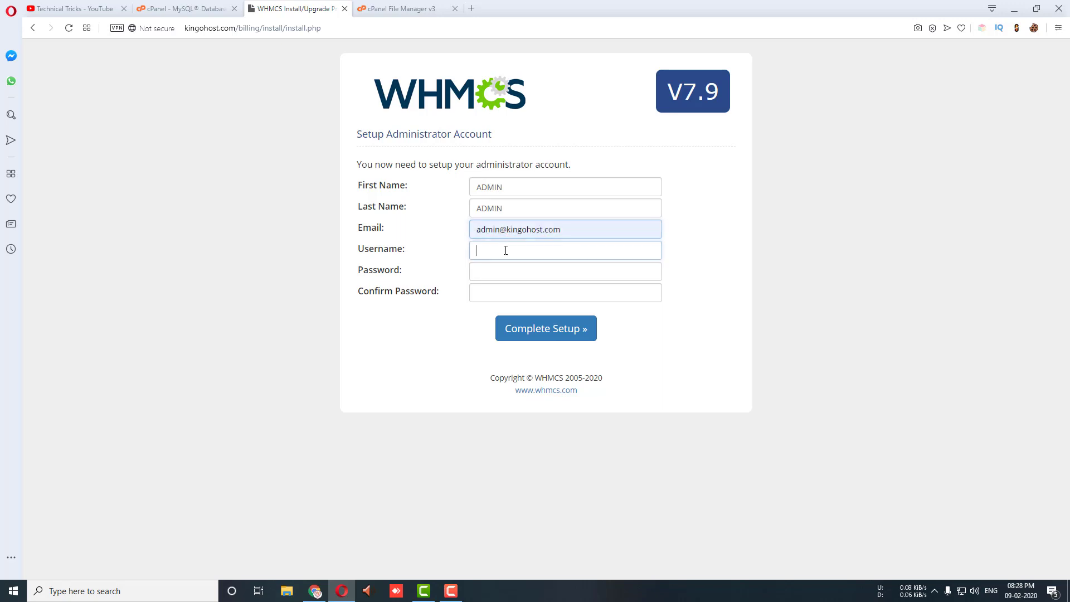
pyautogui.write('admin')
pyautogui.press('Tab')
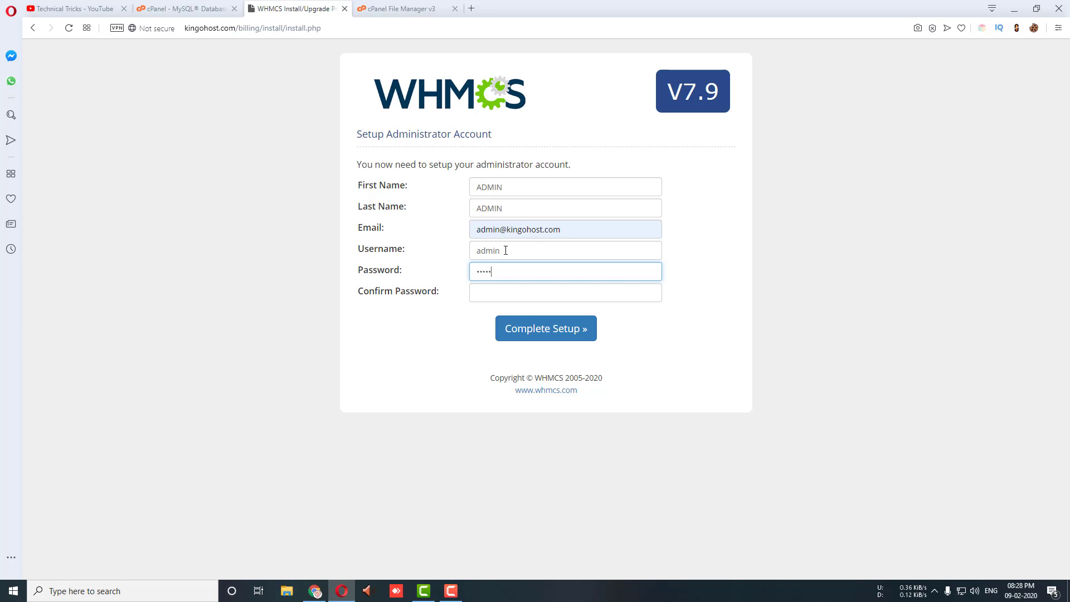
pyautogui.press('BackSpace')
pyautogui.write('min')
pyautogui.press('Tab')
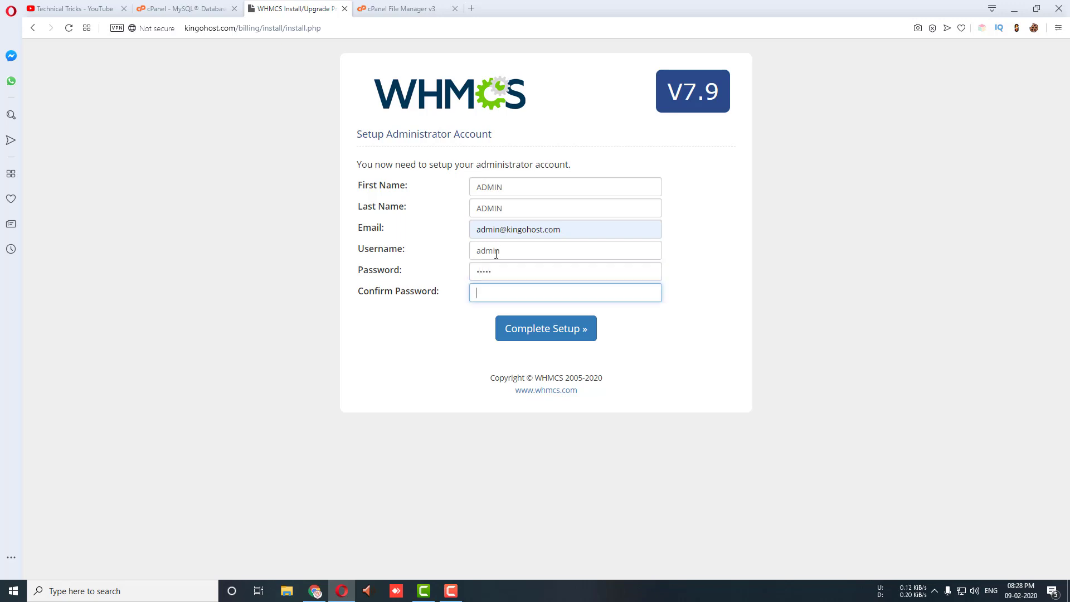
pyautogui.hotkey('shift', 'Tab')
pyautogui.press('BackSpace')
pyautogui.write('a')
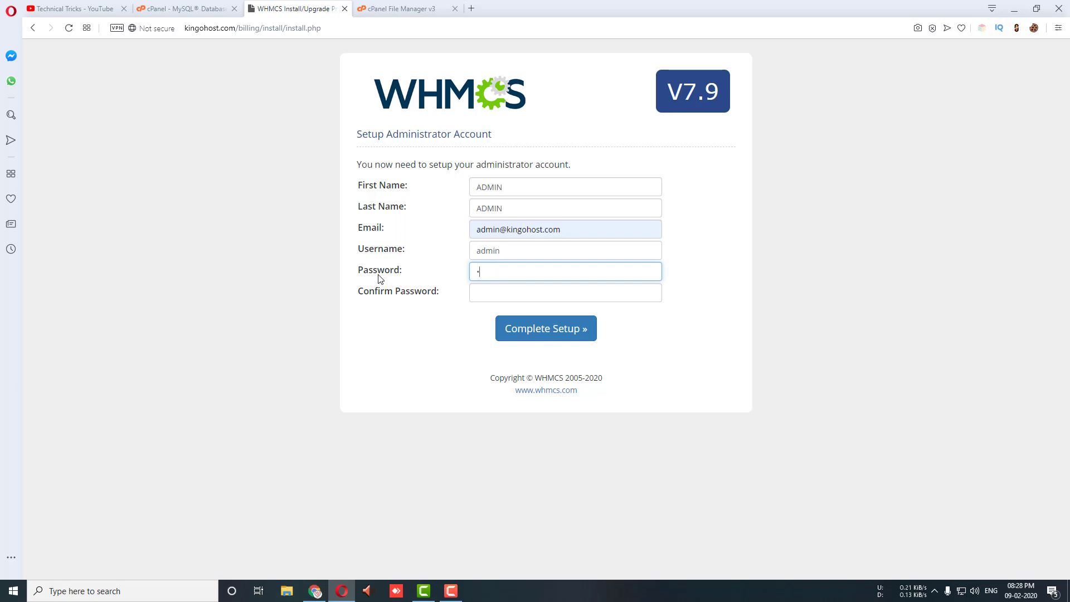
pyautogui.write('dmin12')
pyautogui.click(497, 294)
pyautogui.write('admin')
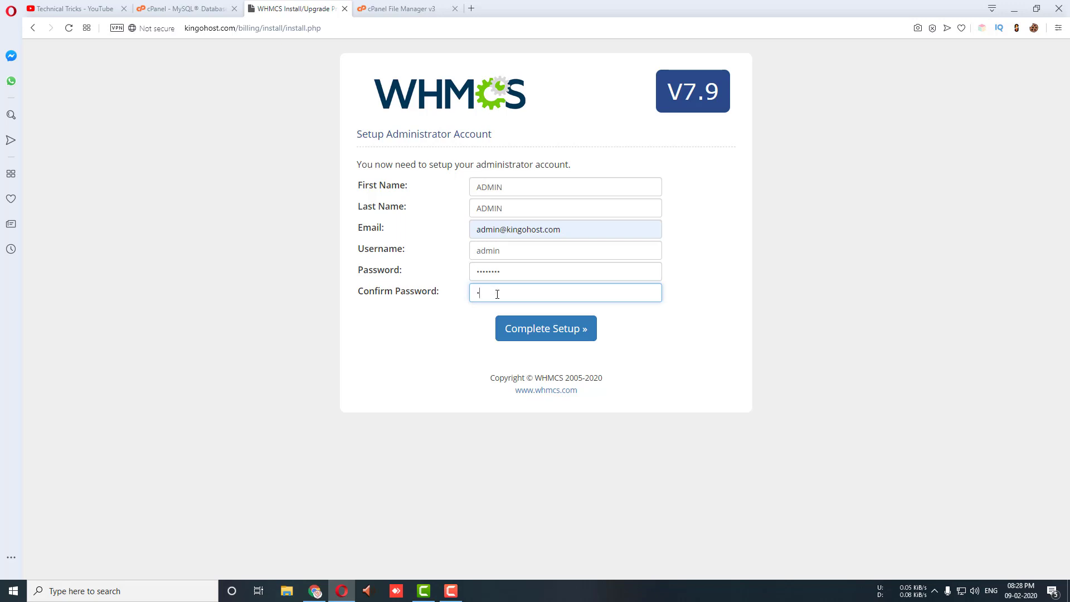
pyautogui.write('n3')
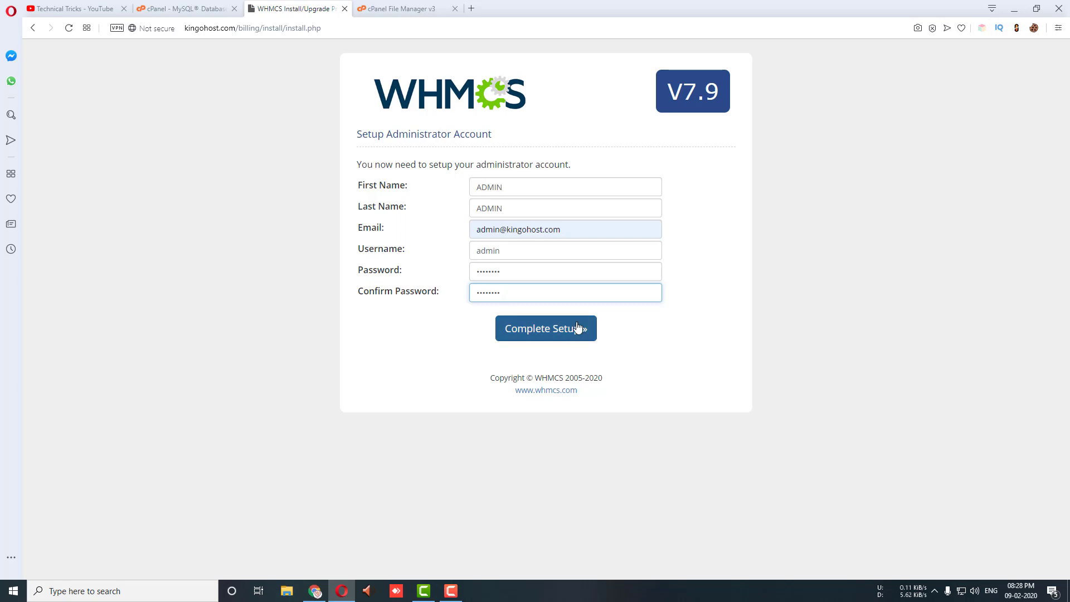
pyautogui.click(546, 333)
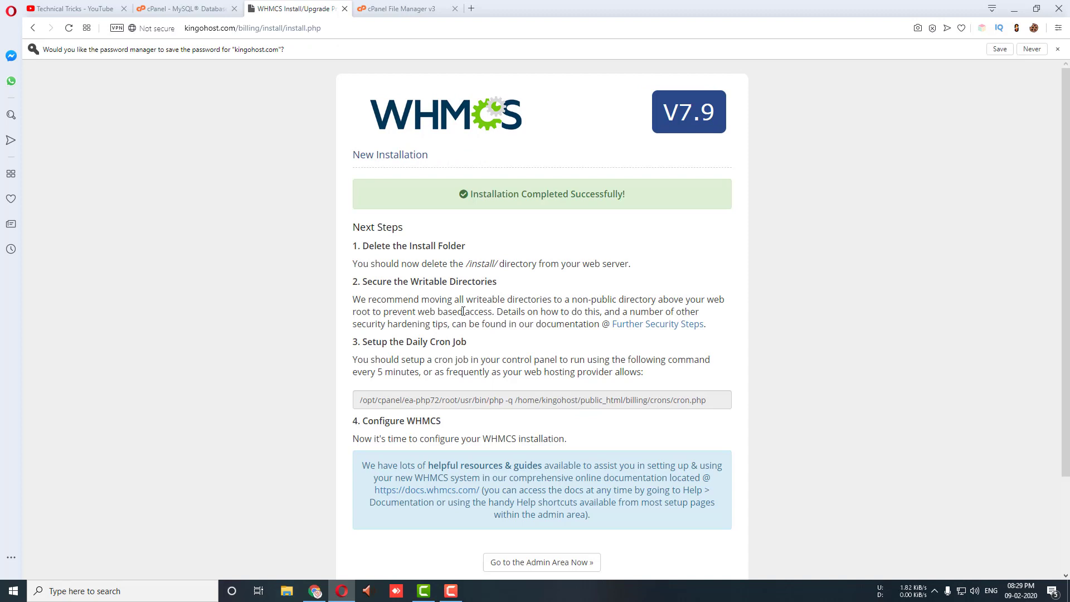
# Step: Go to the WHMCS Admin Area and highlight the delete-install-folder warning
pyautogui.scroll(-3, 470, 356)
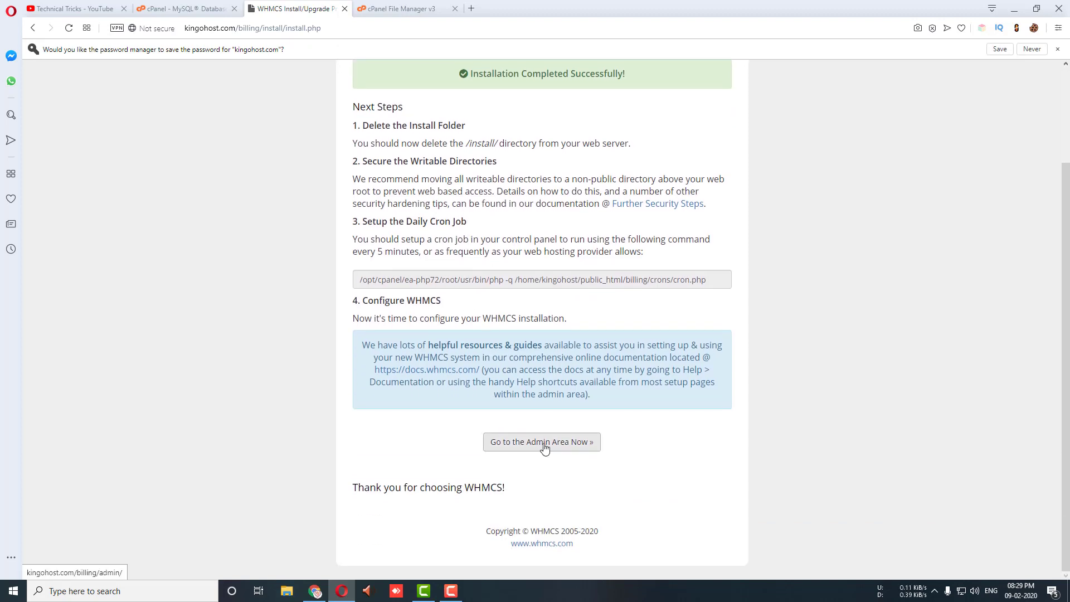
pyautogui.click(529, 444)
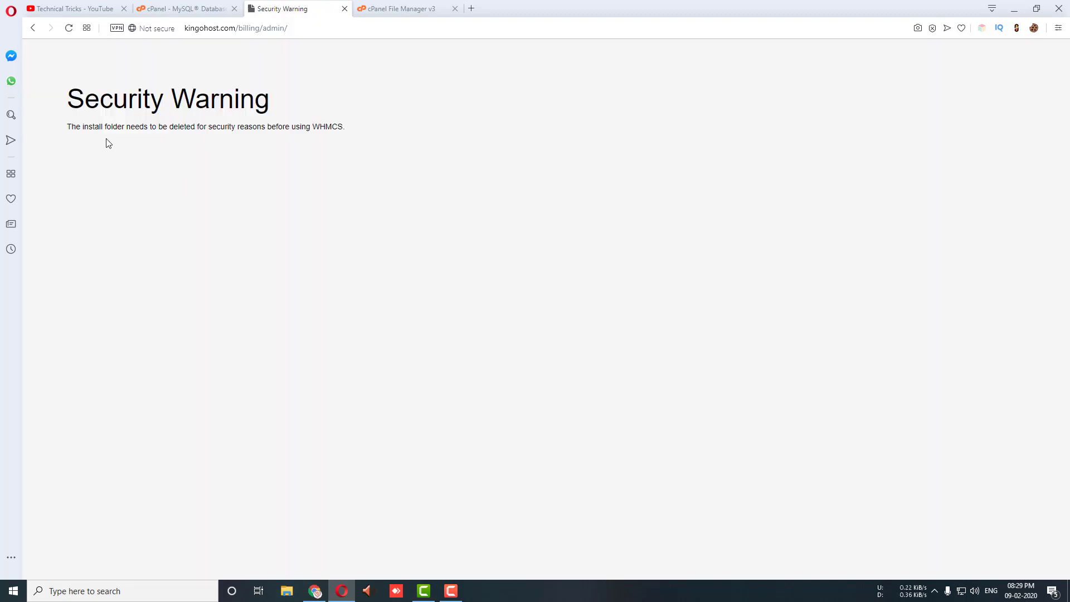
pyautogui.moveTo(81, 127); pyautogui.dragTo(285, 127)
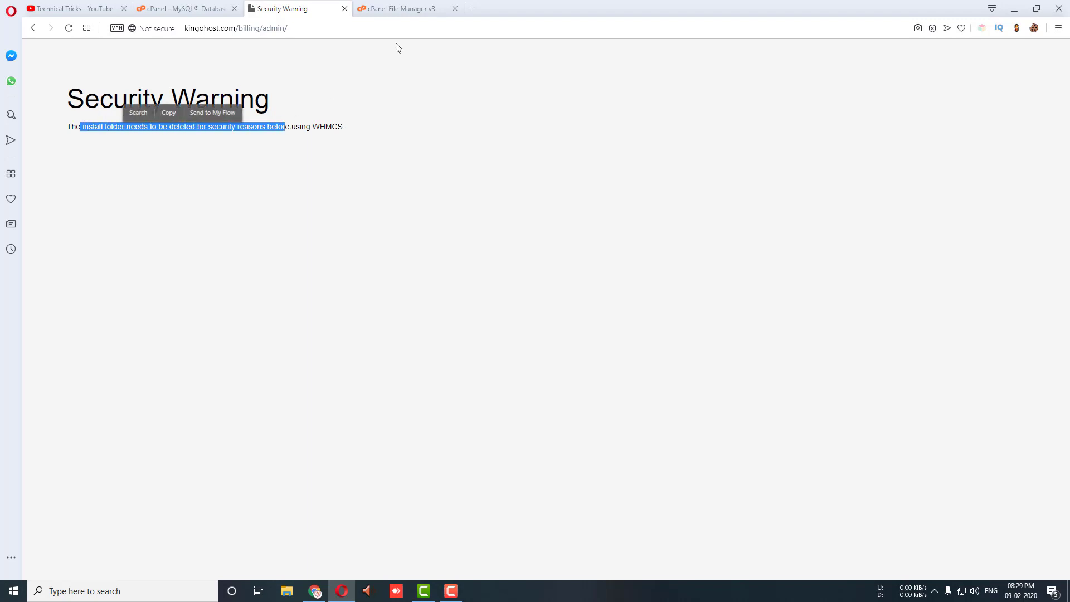
# Step: Delete the install folder inside public_html/billing via File Manager and return to WHMCS
pyautogui.click(410, 10)
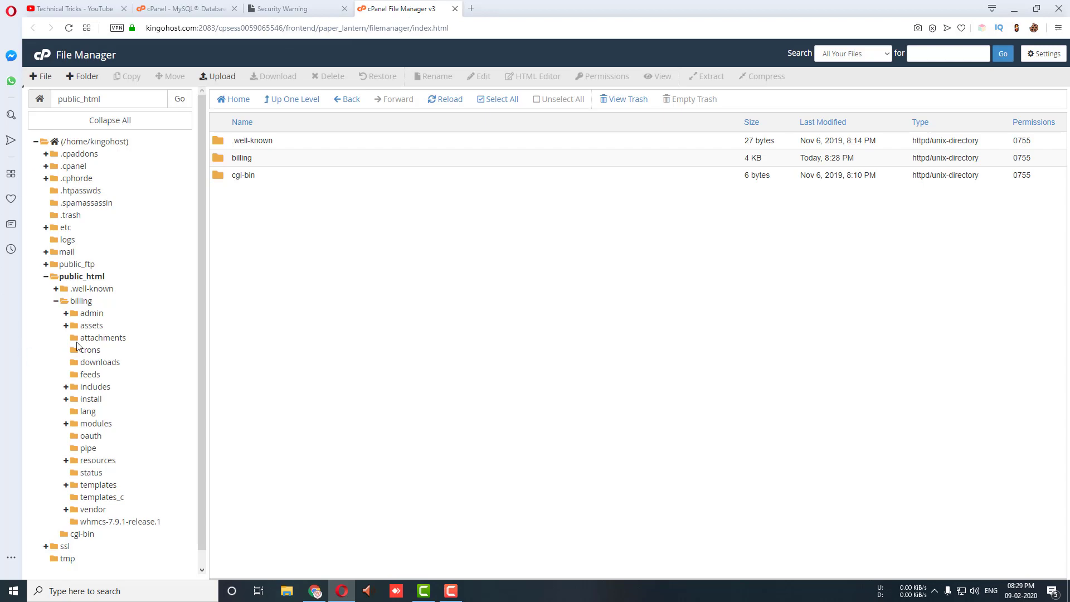
pyautogui.doubleClick(237, 160)
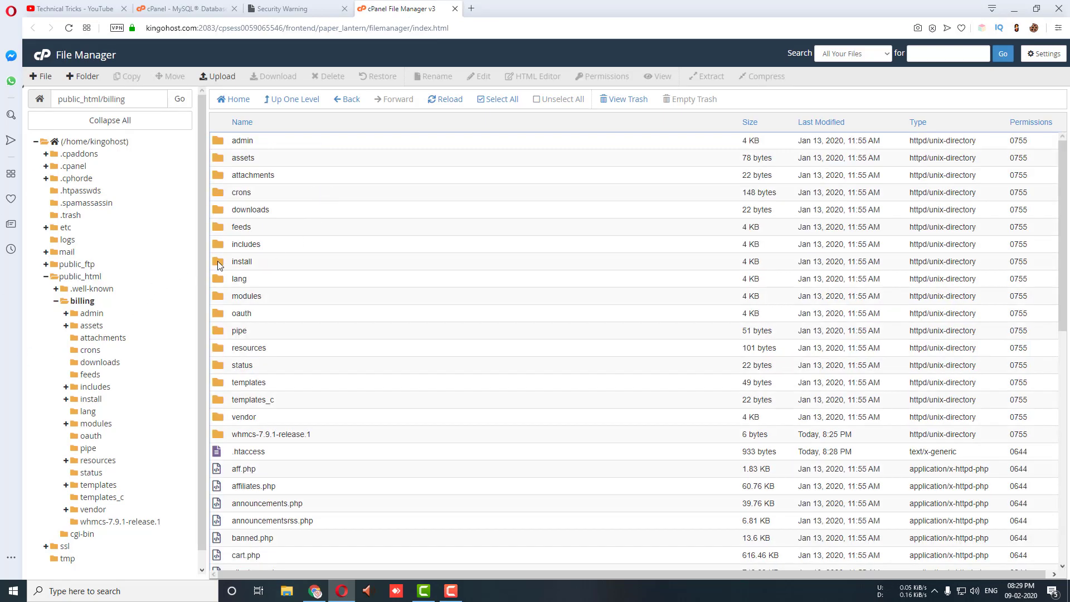
pyautogui.rightClick(222, 263)
pyautogui.click(273, 337)
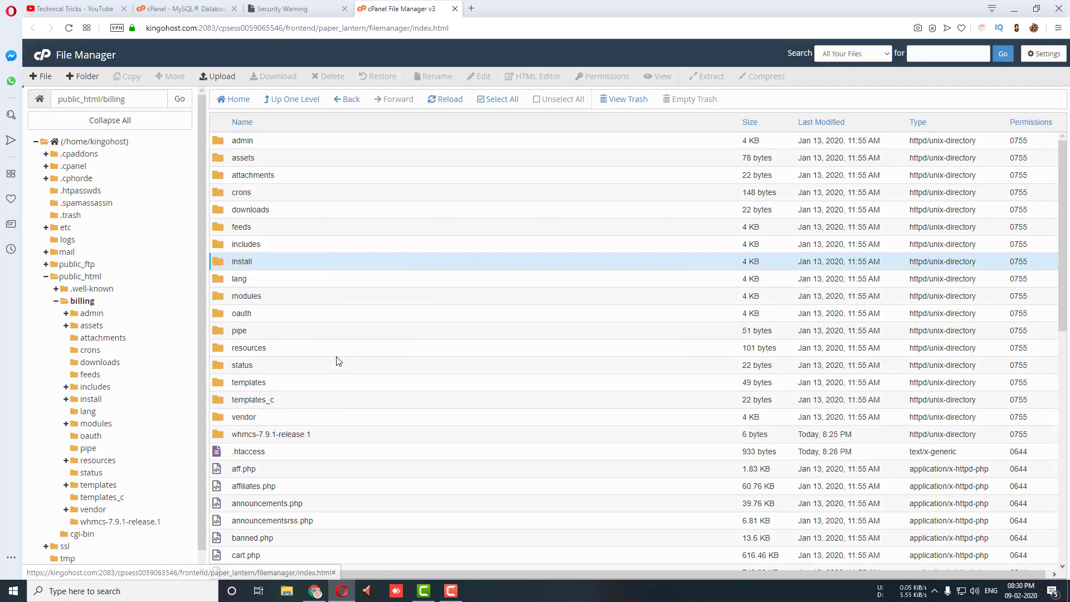
pyautogui.click(628, 350)
pyautogui.click(272, 12)
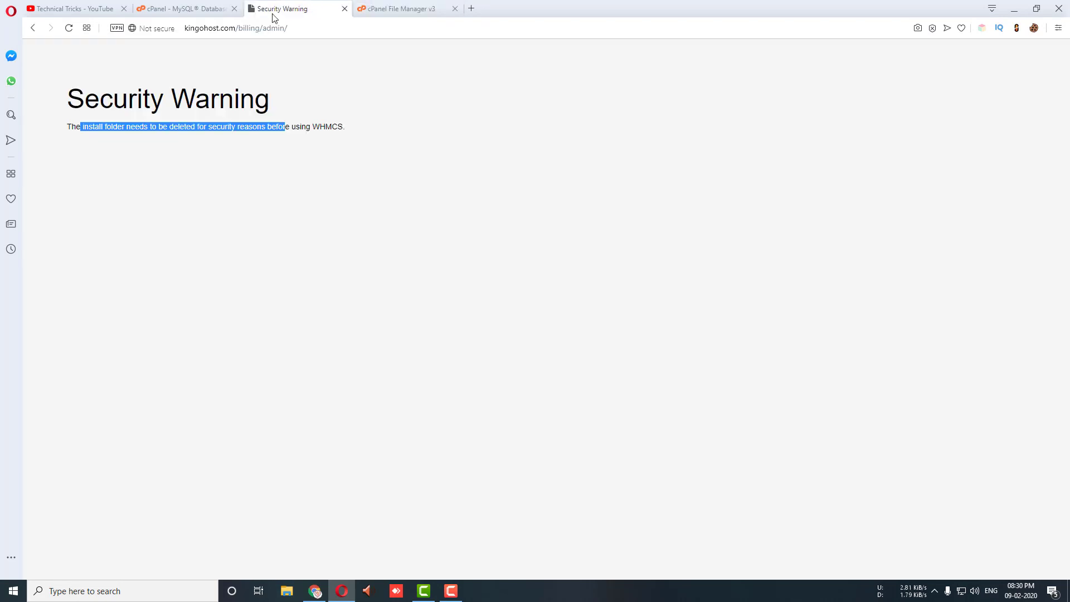
# Step: Reload the admin page to reach the login form and enter username admin
pyautogui.click(70, 28)
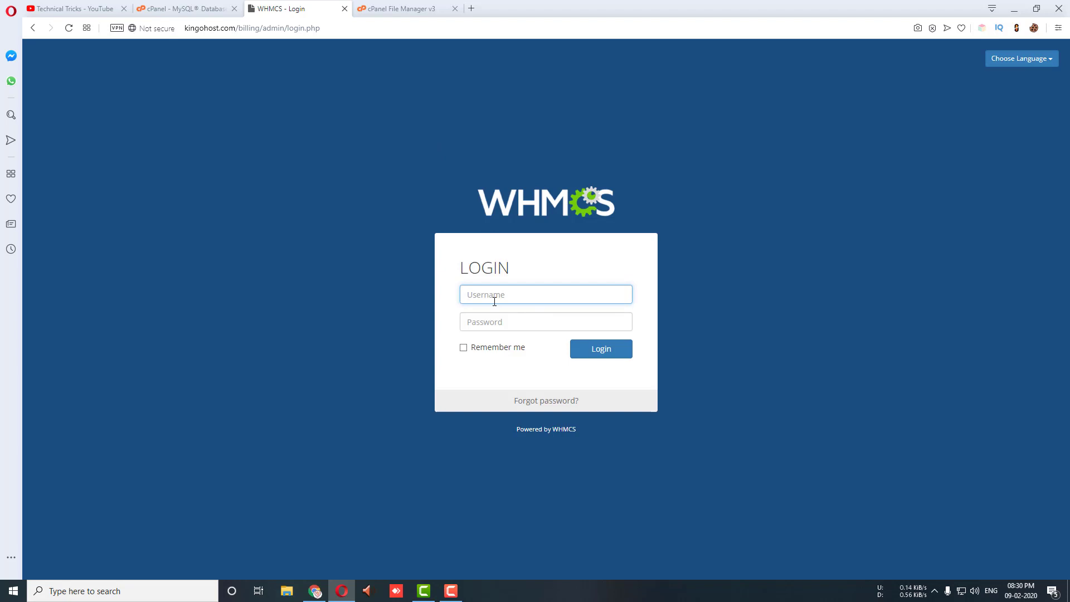
pyautogui.write('admin')
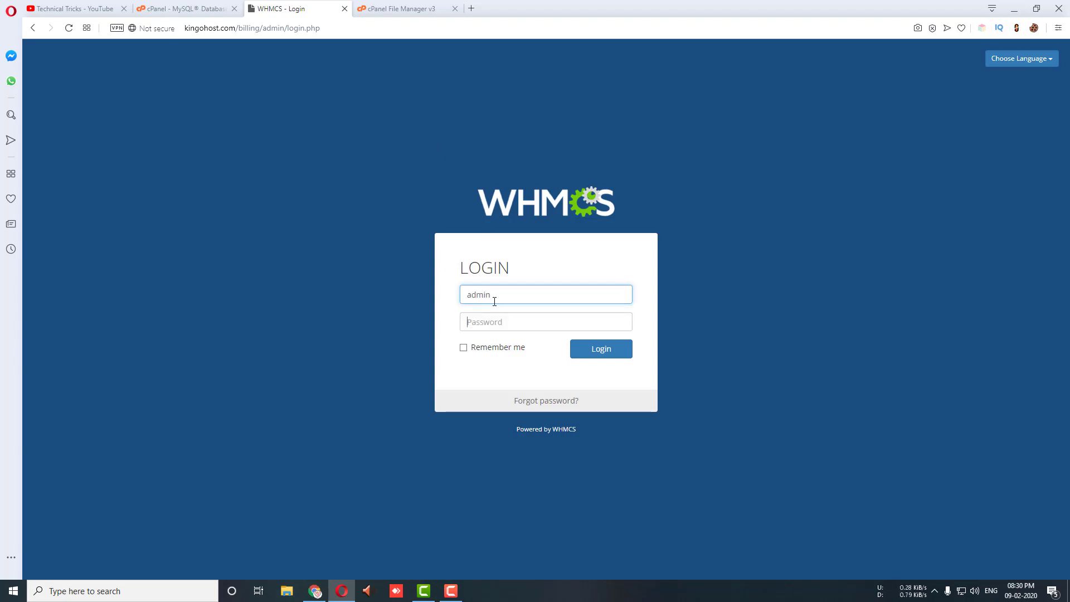
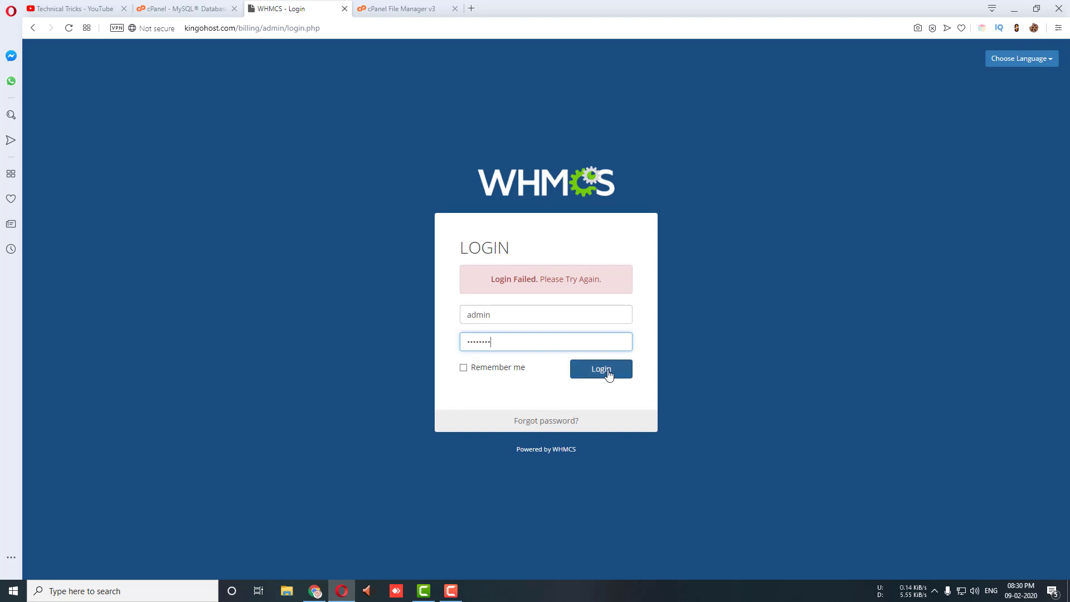
# Step: Submit the admin username and newly reset password on the WHMCS login page at /billing/admin
pyautogui.click(608, 371)
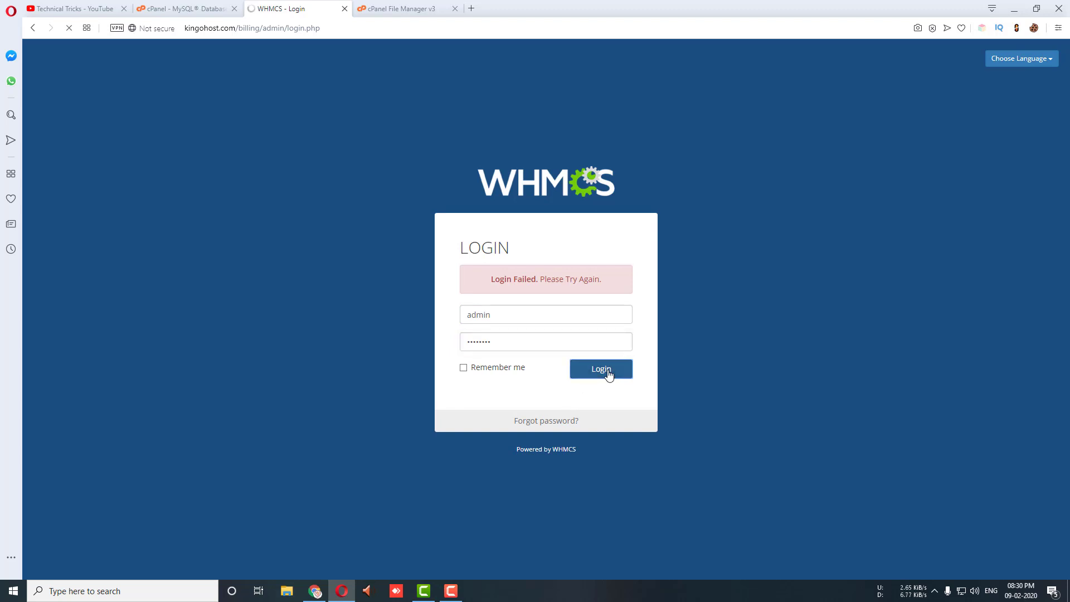